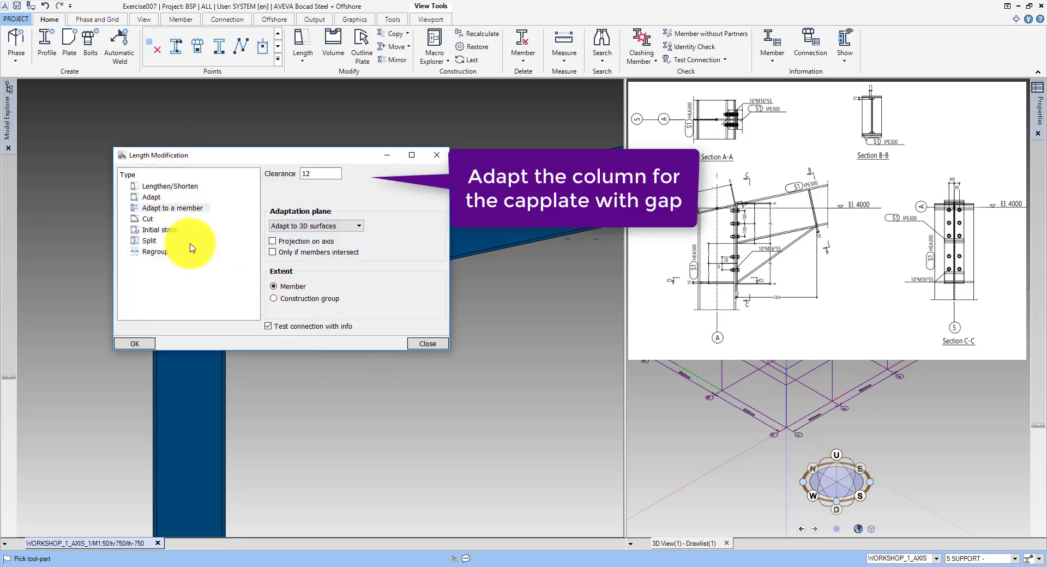
- Adapt the column's upper end to the sloping top edge of the rafter, with a clearance for the cap plate
{"action": "left_click", "coordinate": [152, 197]}
{"action": "double_click", "coordinate": [306, 173]}
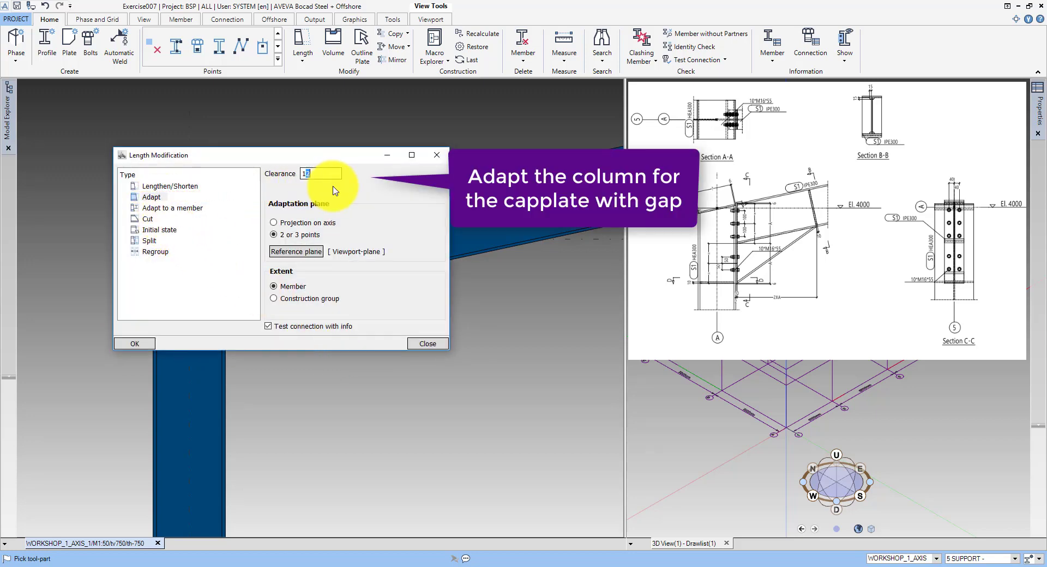
{"action": "left_click", "coordinate": [136, 344]}
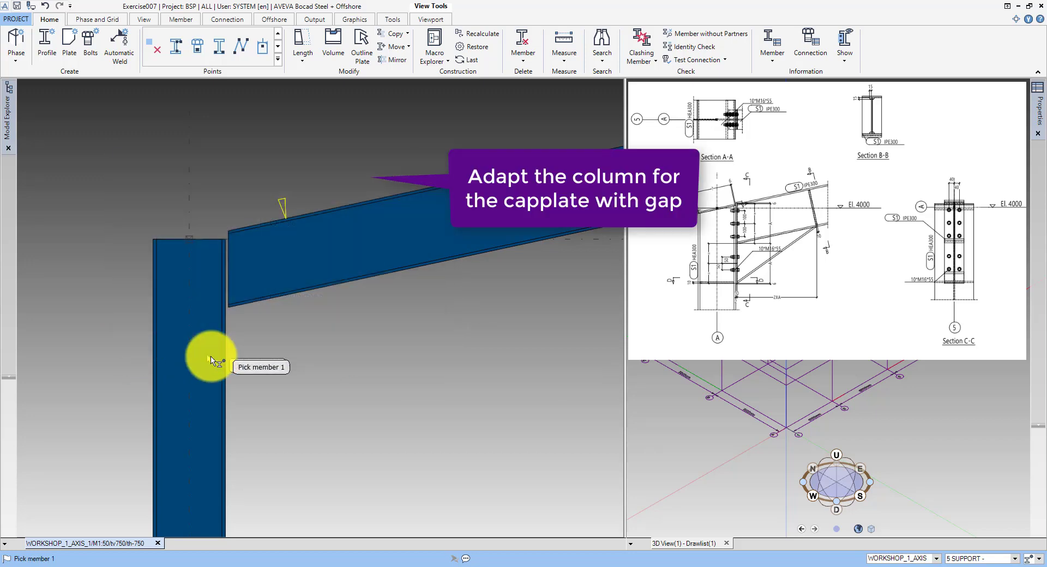
{"action": "left_click", "coordinate": [344, 205]}
{"action": "left_click", "coordinate": [389, 196]}
{"action": "middle_click", "coordinate": [418, 161]}
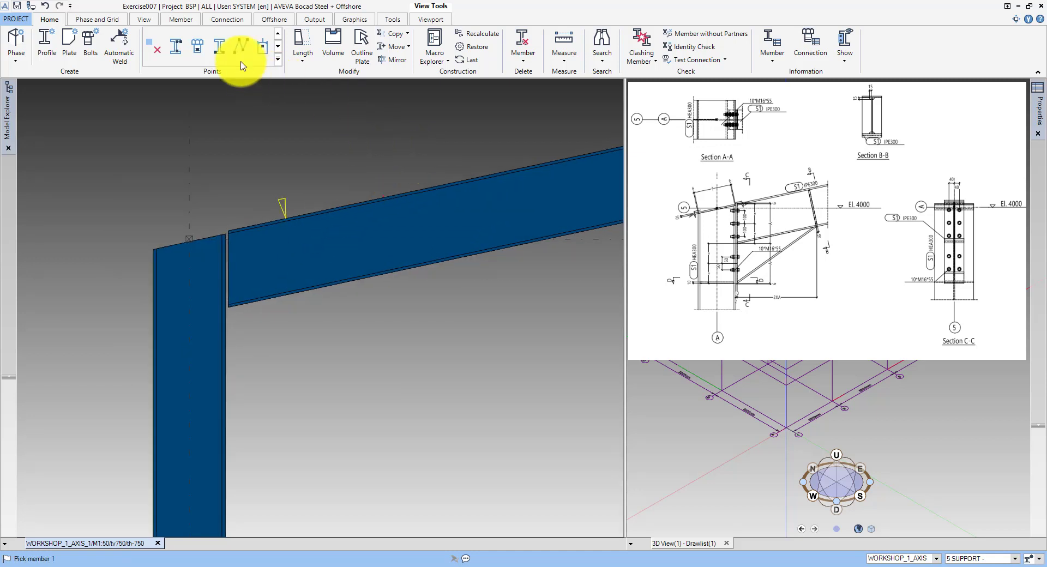
- Create intersection points where the rafter's column-side end line meets its upper and lower edges
{"action": "left_click", "coordinate": [278, 59]}
{"action": "left_click", "coordinate": [73, 145]}
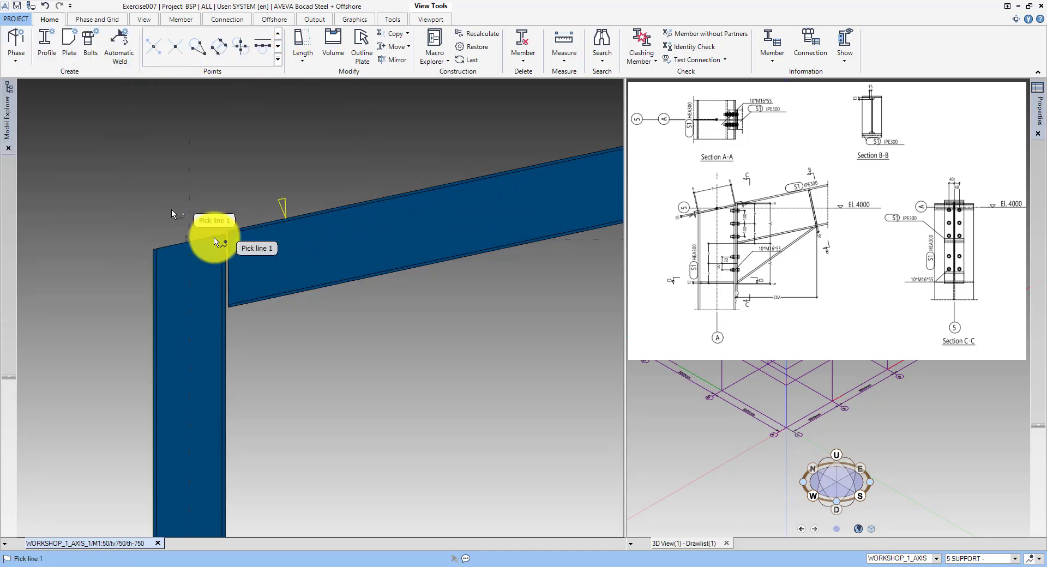
{"action": "left_click", "coordinate": [230, 261]}
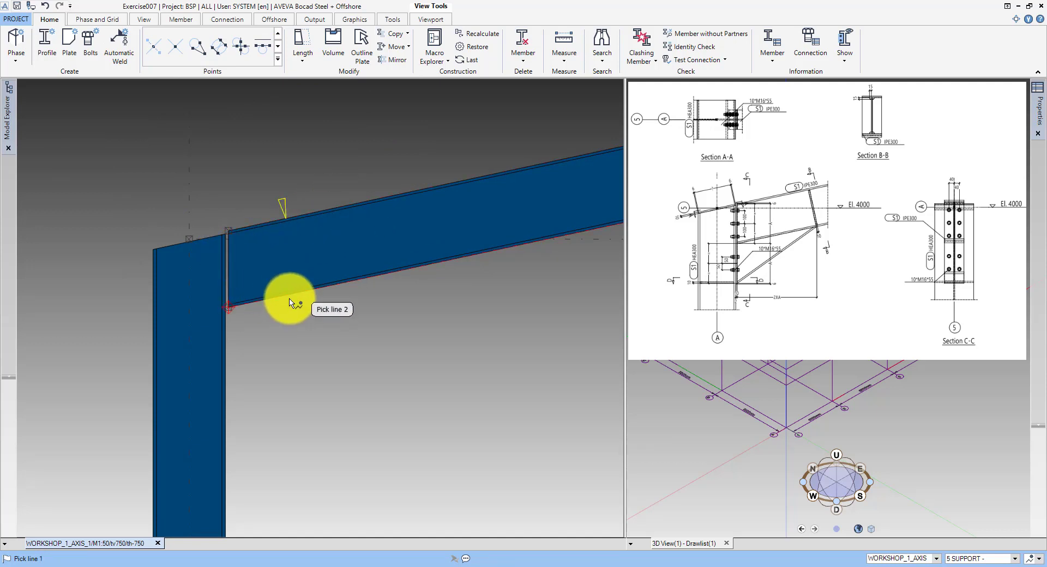
- Set up a standard profile named CAPPLATE with section PL300*10, material S235JR, a mid-edge reference position and the Top view orientation
{"action": "left_click", "coordinate": [54, 54]}
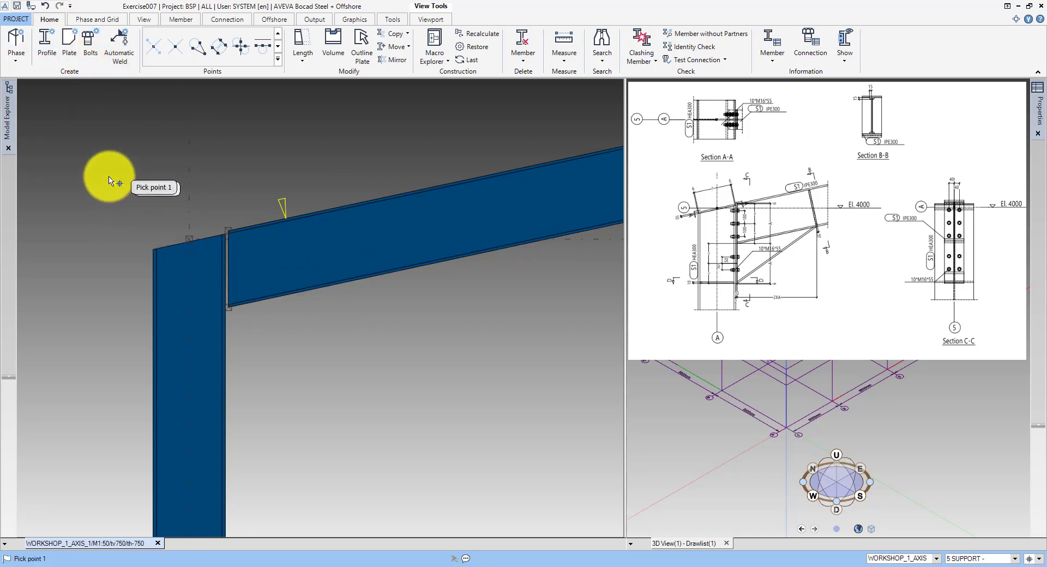
{"action": "middle_click_drag", "start_coordinate": [96, 158], "coordinate": [340, 326]}
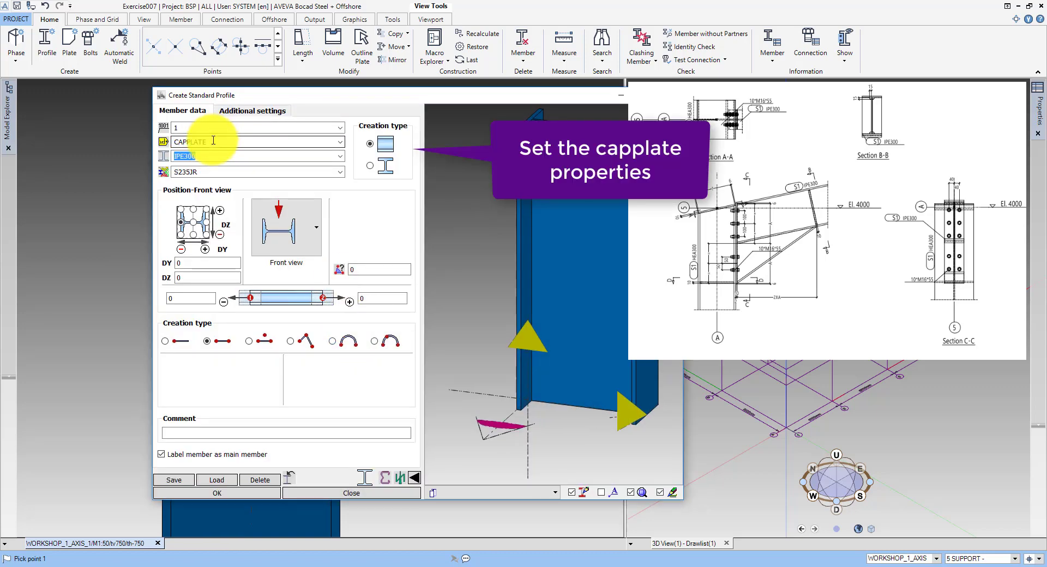
{"action": "type", "text": "*10"}
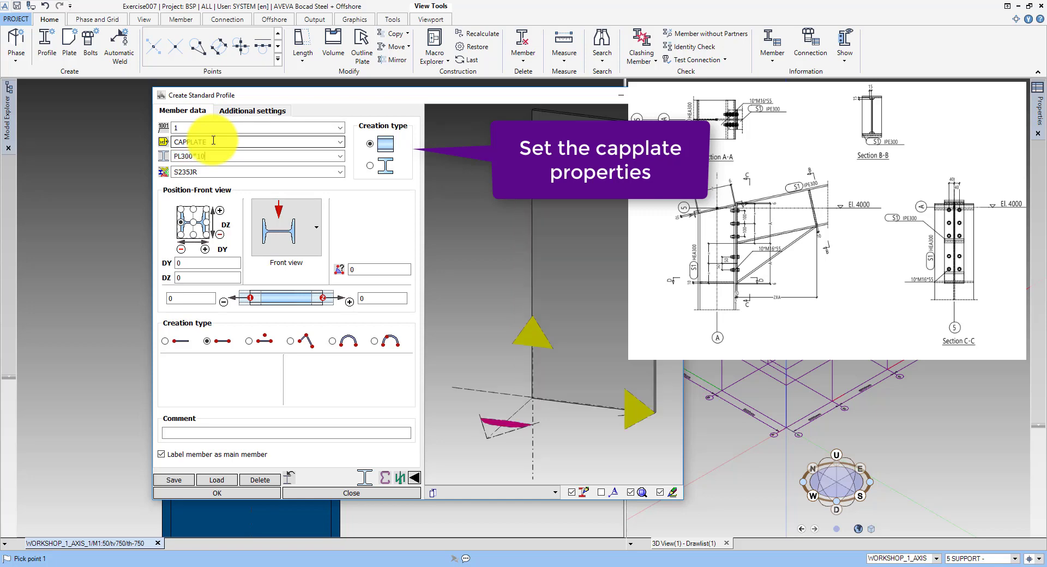
{"action": "left_click", "coordinate": [206, 223]}
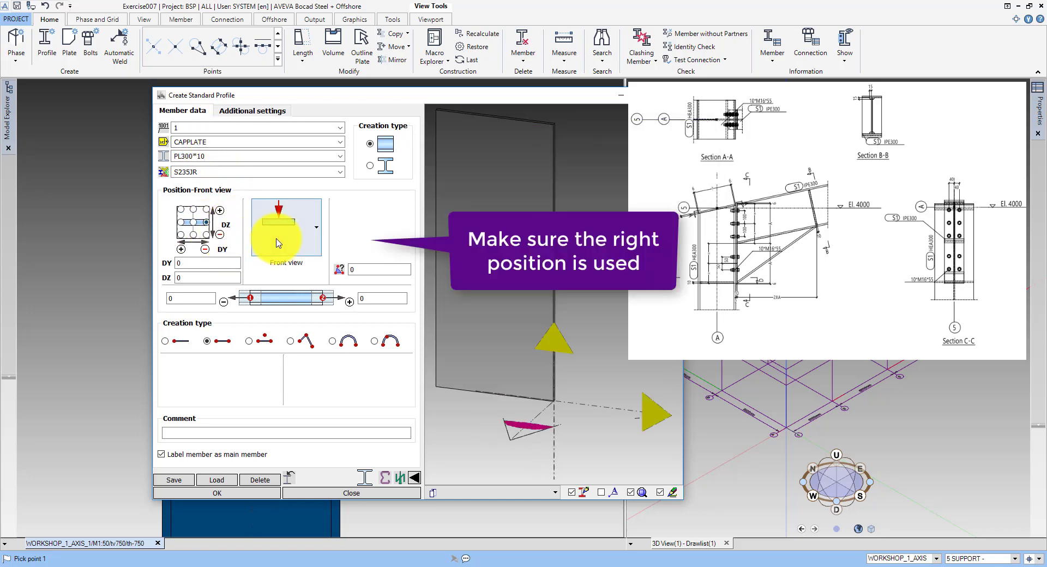
{"action": "left_click", "coordinate": [281, 234]}
{"action": "left_click", "coordinate": [280, 332]}
- Set the start offset to 6 and end offset to -6, and place the cap plate between the column's two upper corners
{"action": "double_click", "coordinate": [203, 297]}
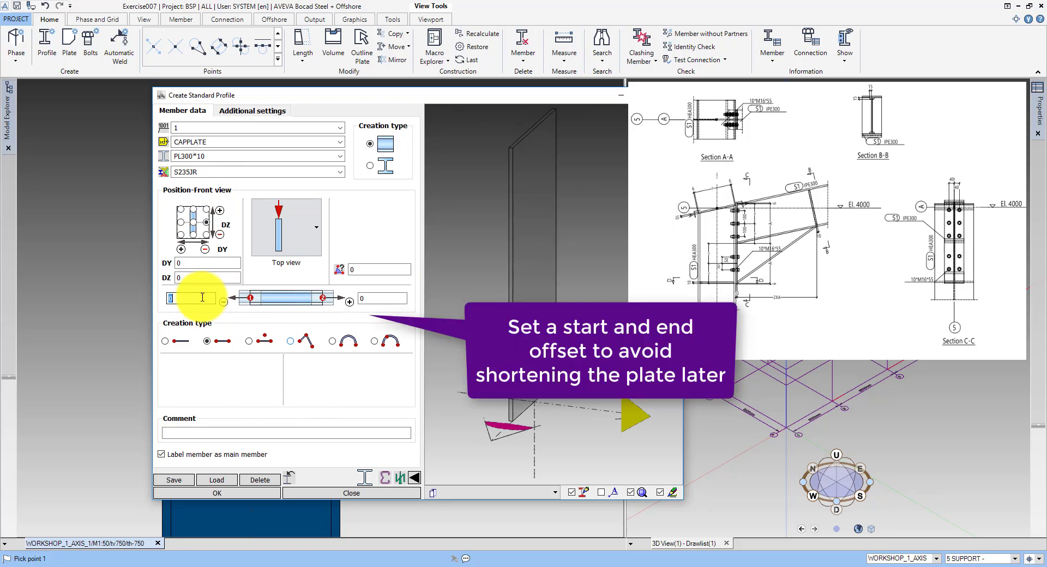
{"action": "double_click", "coordinate": [362, 297]}
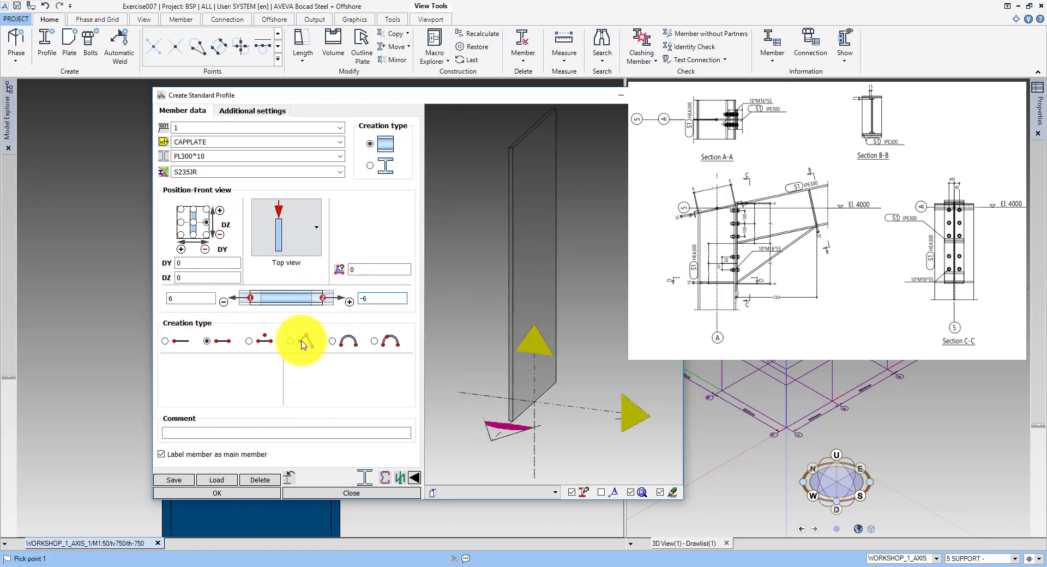
{"action": "left_click", "coordinate": [218, 492]}
{"action": "key", "text": "t"}
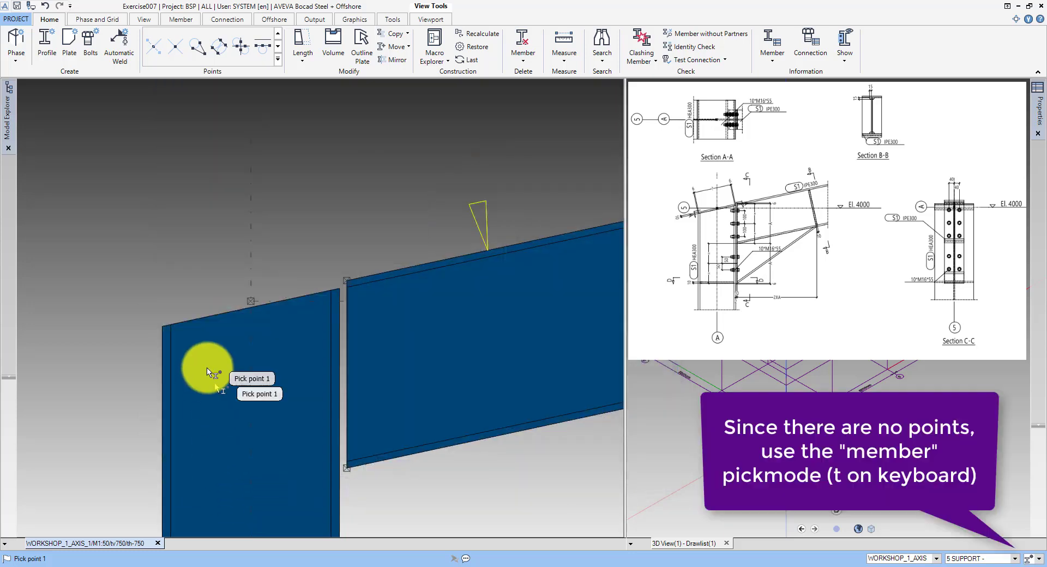
{"action": "left_click", "coordinate": [161, 327]}
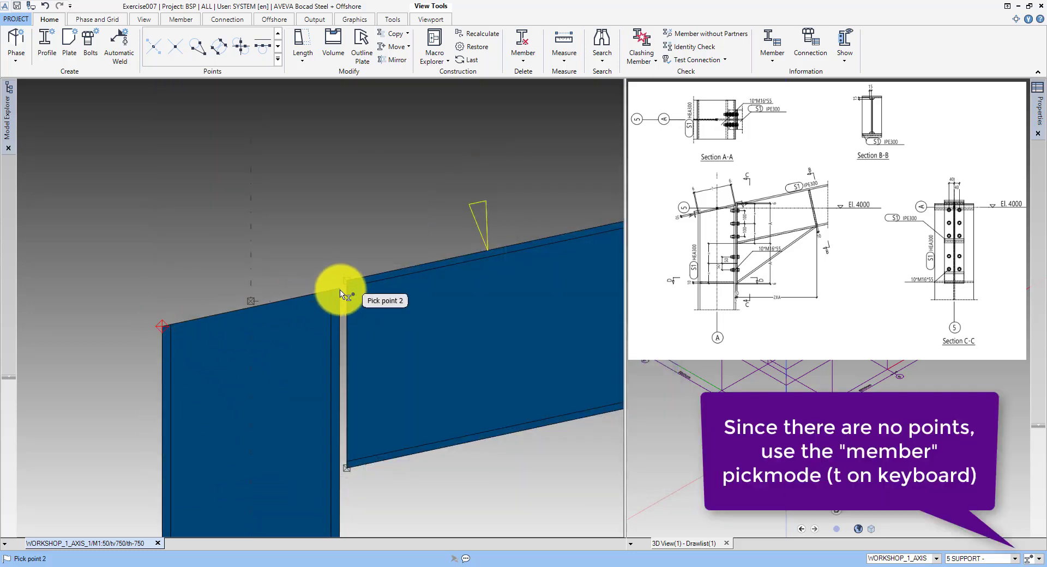
{"action": "left_click", "coordinate": [341, 294]}
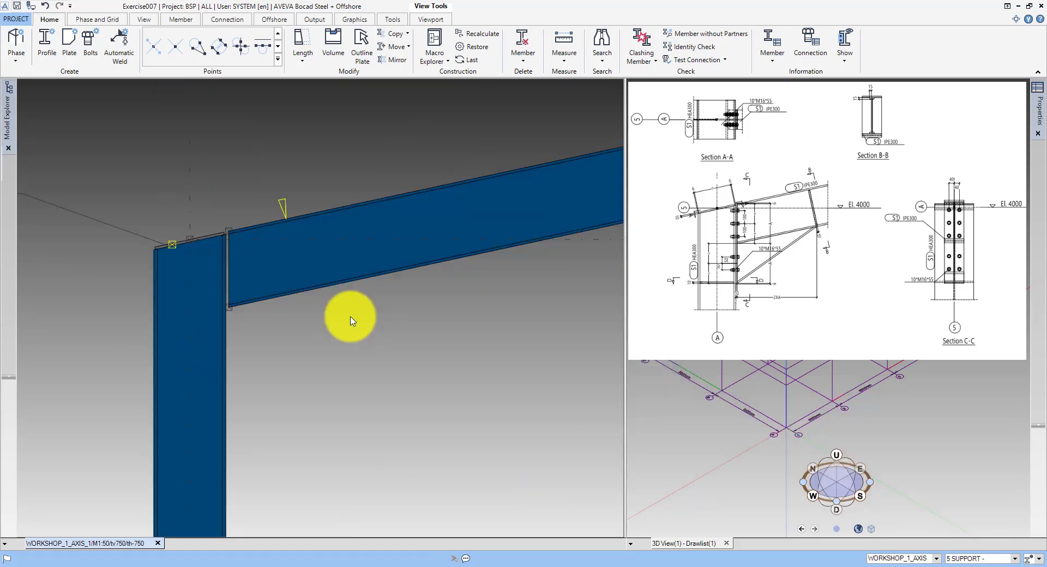
- Measure the distance between the upper and lower points at the rafter's column-side end and copy the Y value
{"action": "left_click", "coordinate": [566, 69]}
{"action": "left_click", "coordinate": [535, 88]}
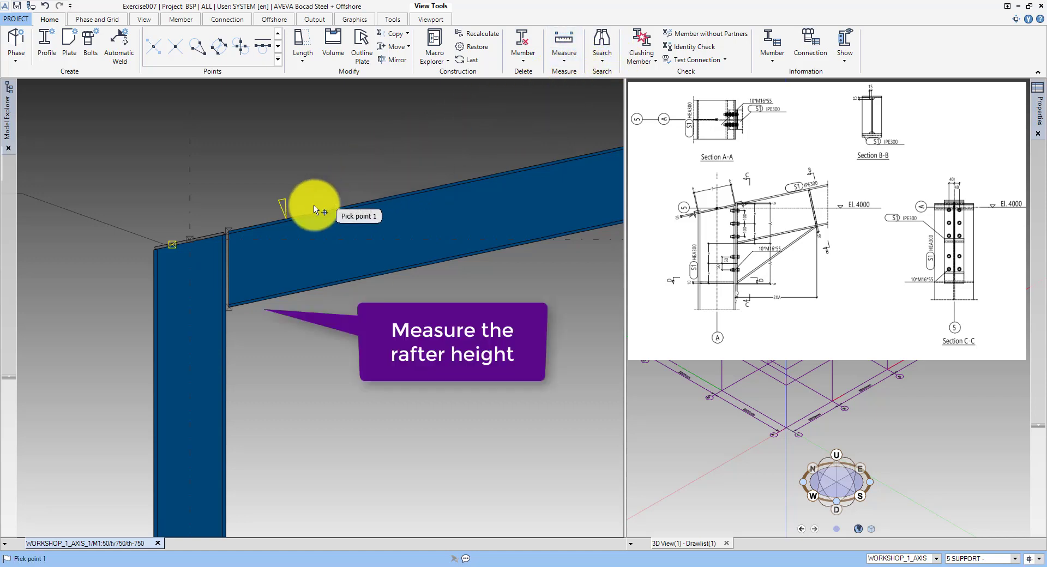
{"action": "left_click", "coordinate": [229, 231]}
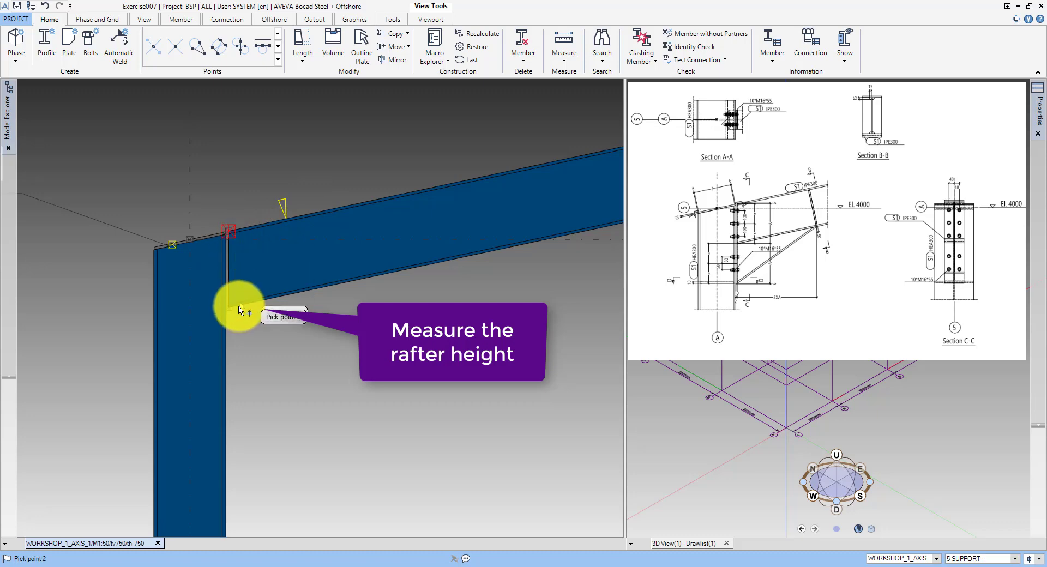
{"action": "left_click", "coordinate": [238, 316]}
{"action": "left_click_drag", "start_coordinate": [54, 61], "coordinate": [22, 69]}
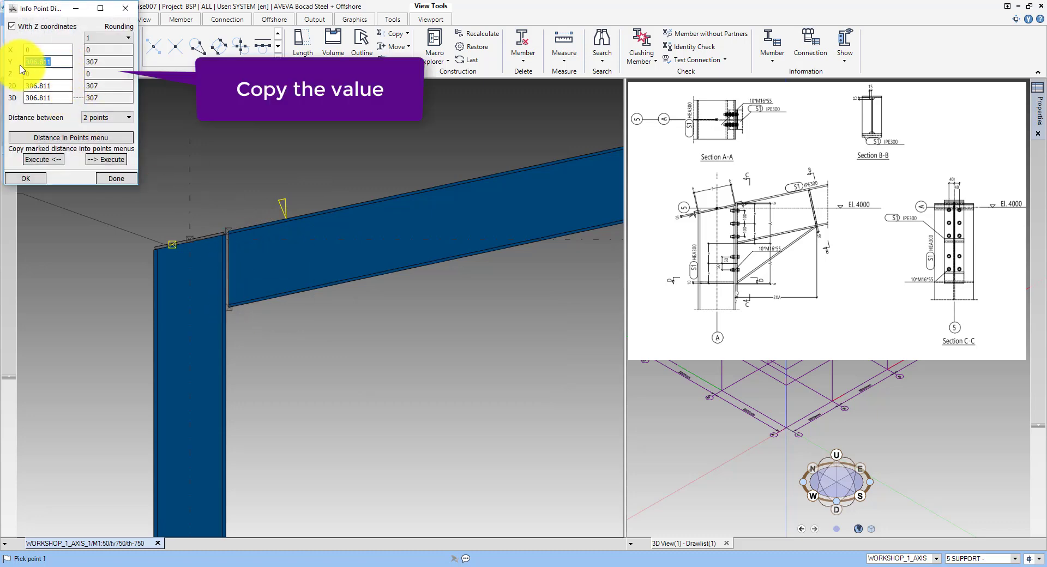
{"action": "left_click", "coordinate": [28, 179]}
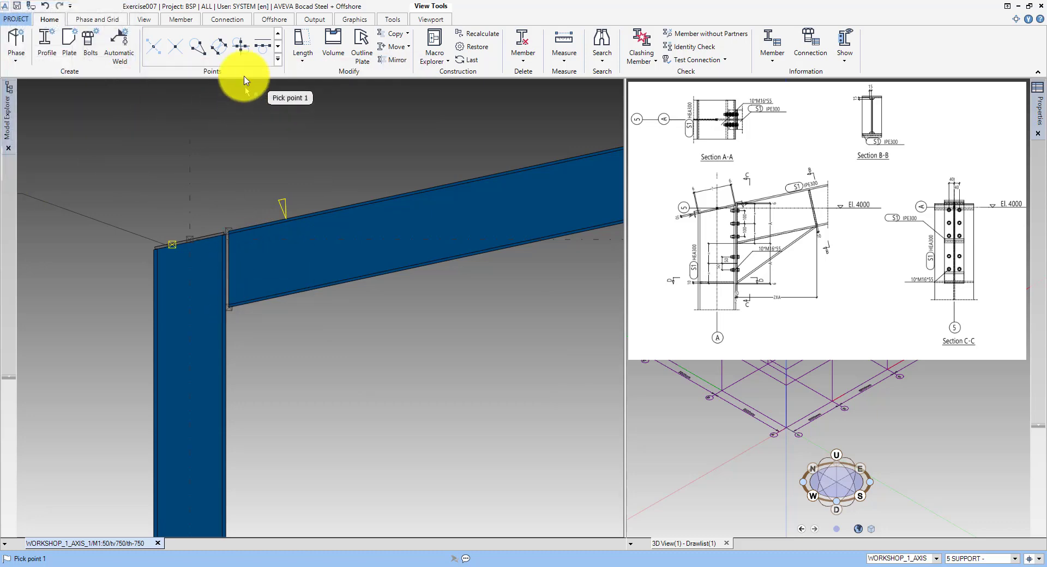
- Lengthen the line through the two rafter-end points downward by 306.811 to create a point for the endplate's bottom
{"action": "left_click", "coordinate": [278, 59]}
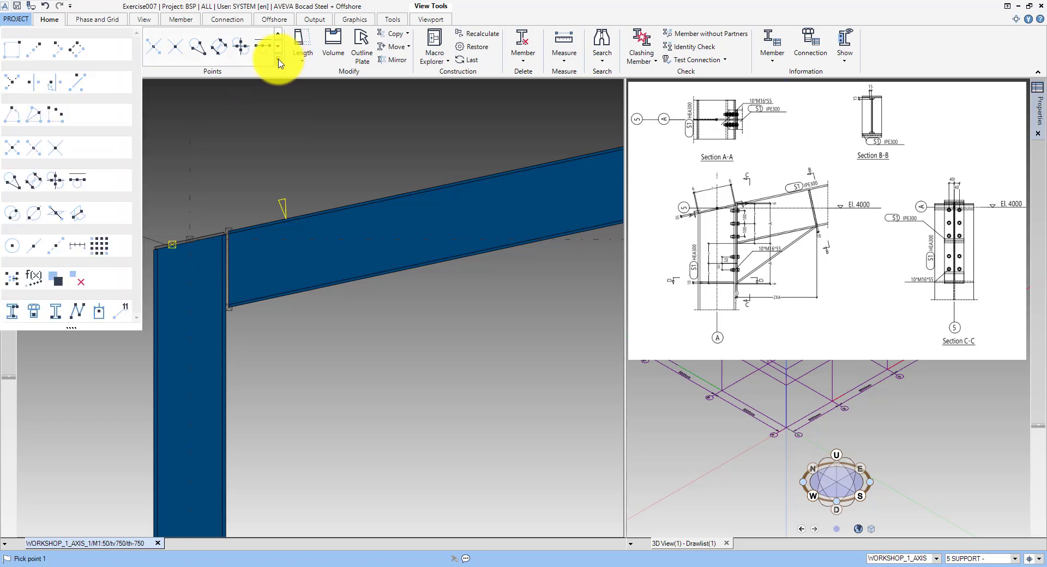
{"action": "left_click", "coordinate": [13, 48]}
{"action": "left_click", "coordinate": [309, 232]}
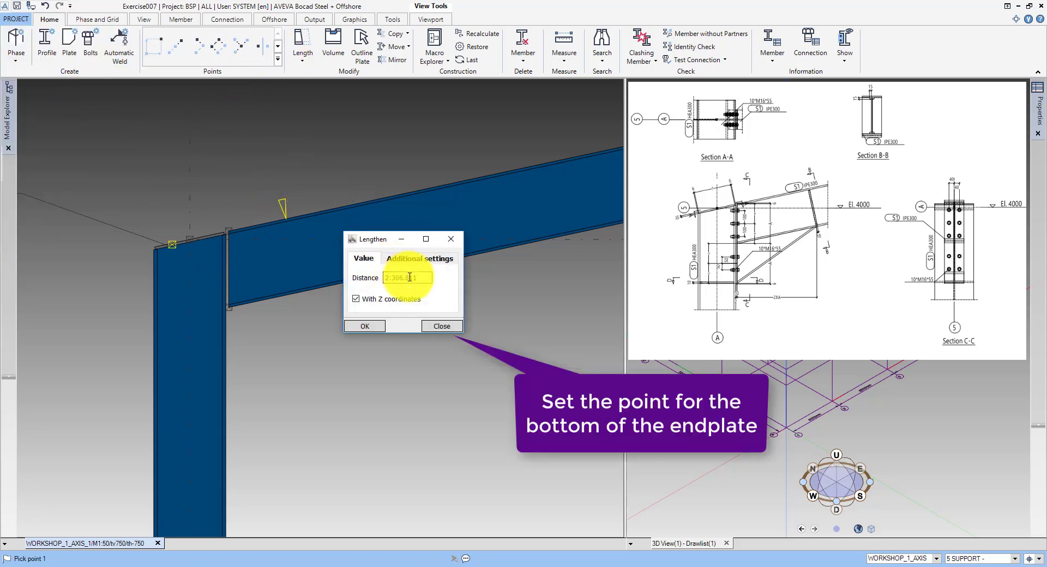
{"action": "left_click", "coordinate": [375, 327]}
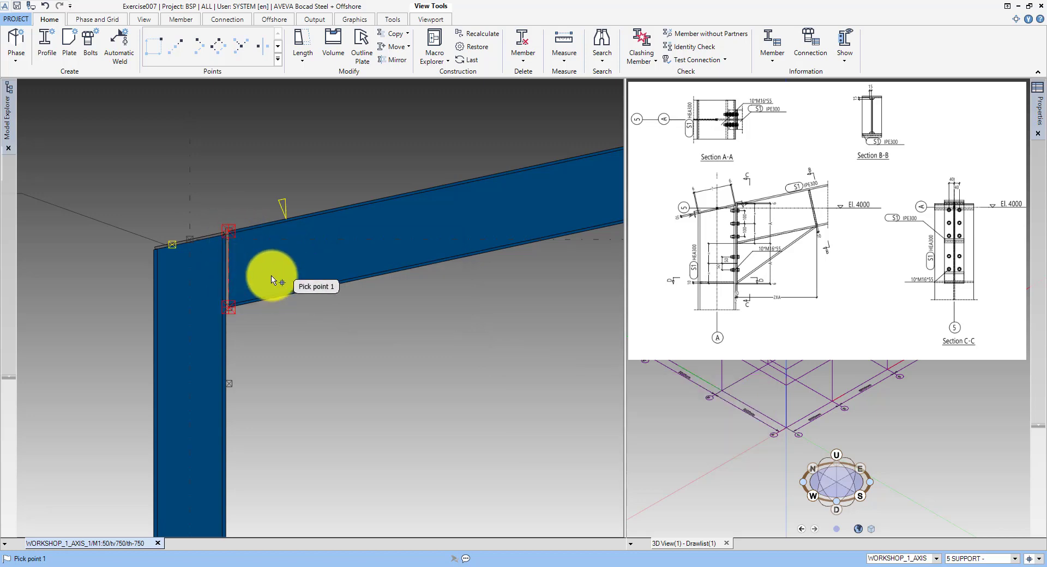
- Set up a standard profile named ENDPLATE with section PL150*10
{"action": "left_click", "coordinate": [47, 46]}
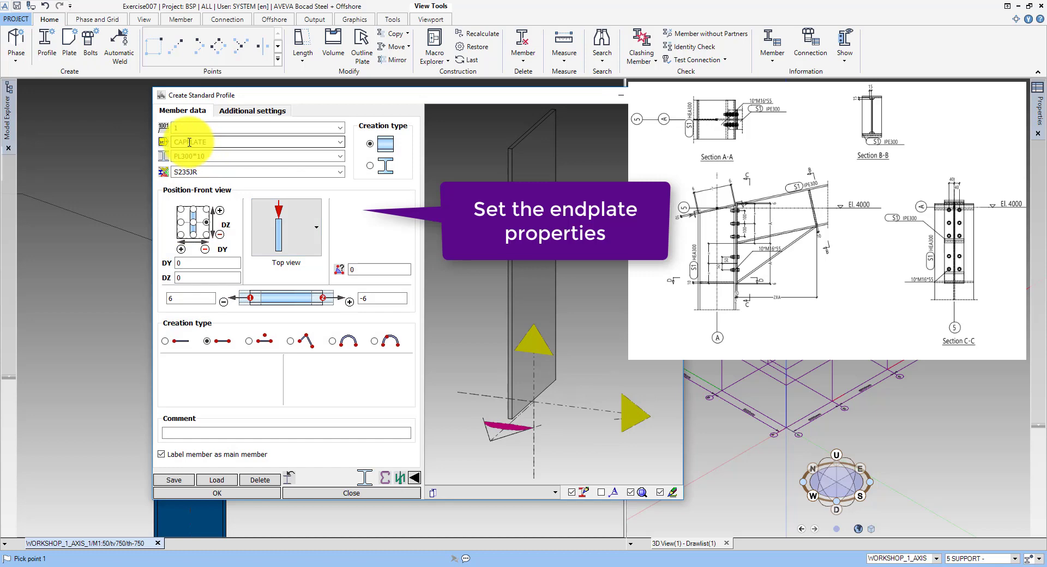
{"action": "left_click_drag", "start_coordinate": [188, 142], "coordinate": [151, 147]}
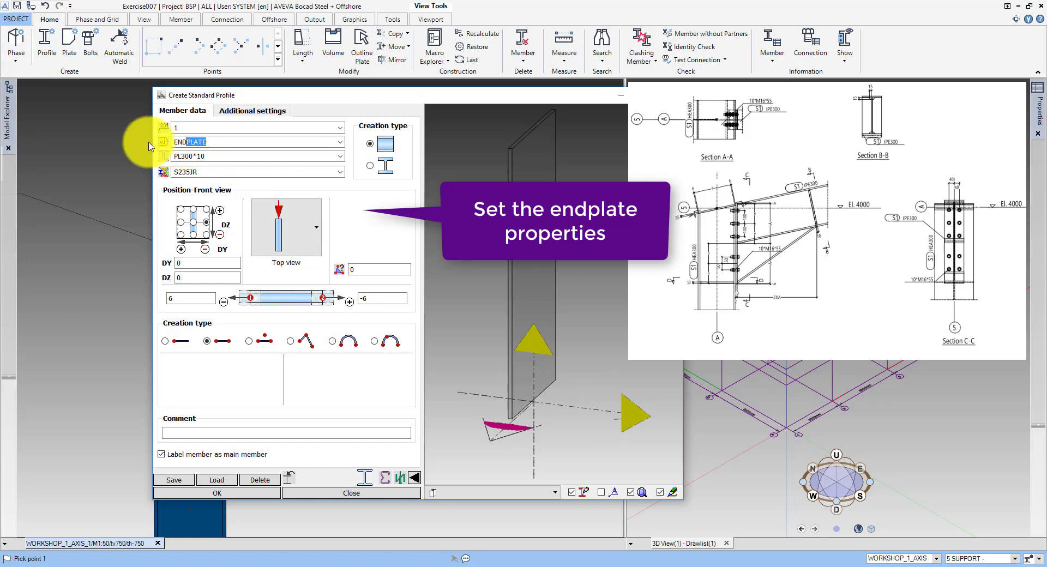
{"action": "type", "text": "END"}
{"action": "key", "text": "Tab"}
{"action": "left_click_drag", "start_coordinate": [181, 157], "coordinate": [180, 157]}
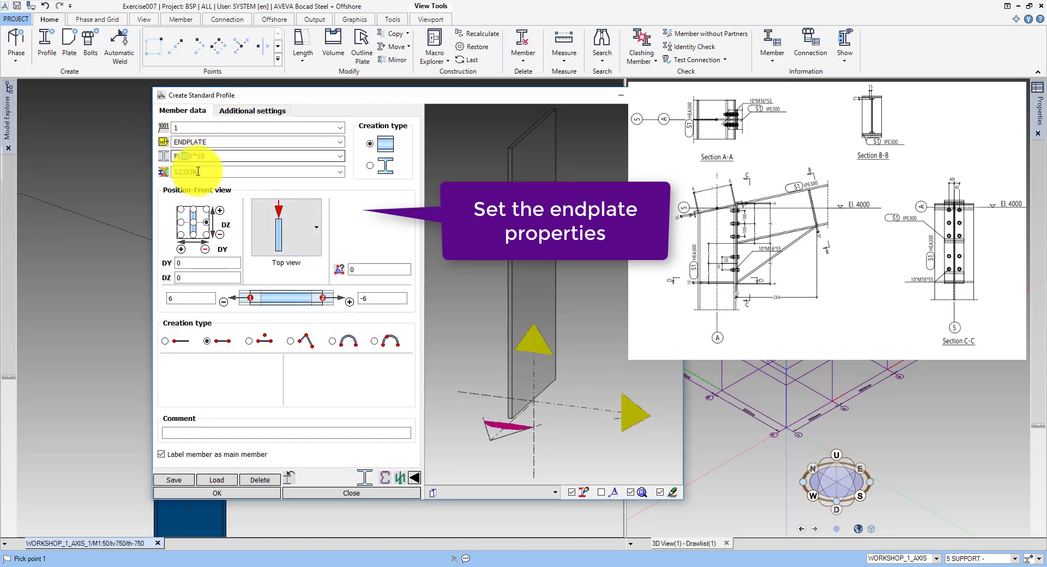
{"action": "left_click", "coordinate": [243, 155]}
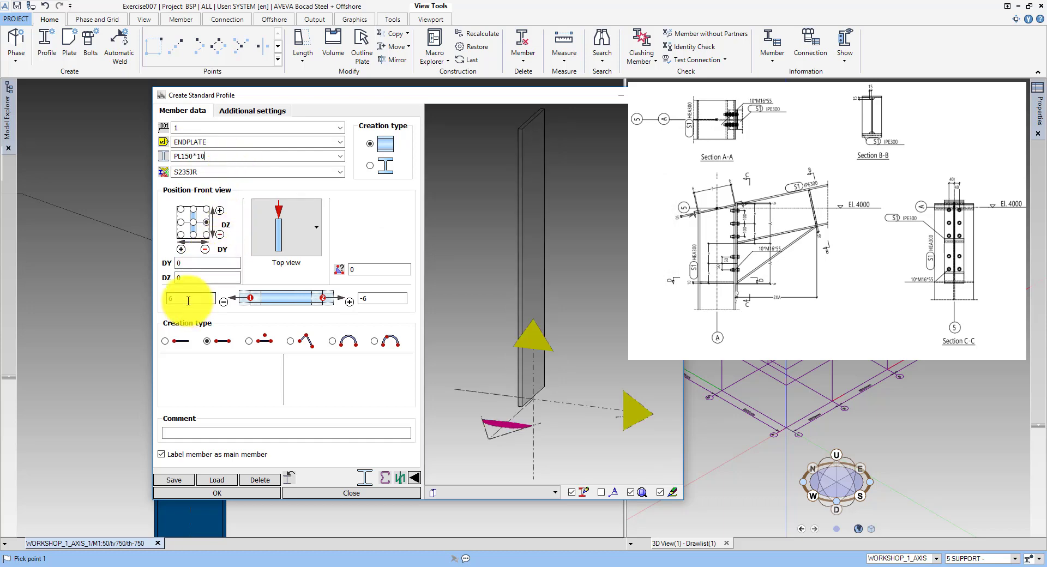
- Set the start offset to -6, adjust the end offset, and place the endplate between the lowest point and the rafter's upper end point
{"action": "left_click_drag", "start_coordinate": [187, 301], "coordinate": [166, 300]}
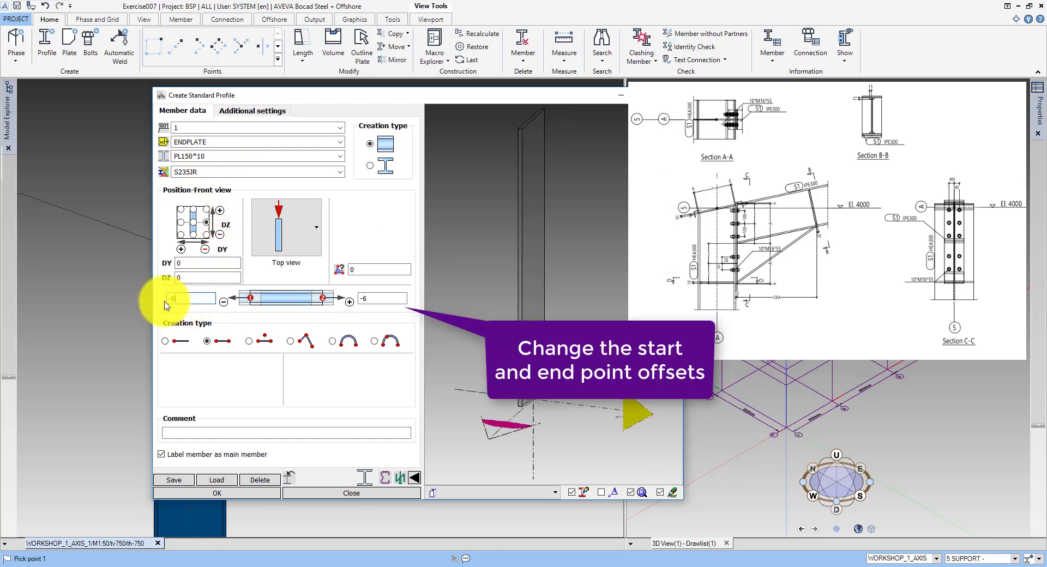
{"action": "left_click", "coordinate": [372, 297]}
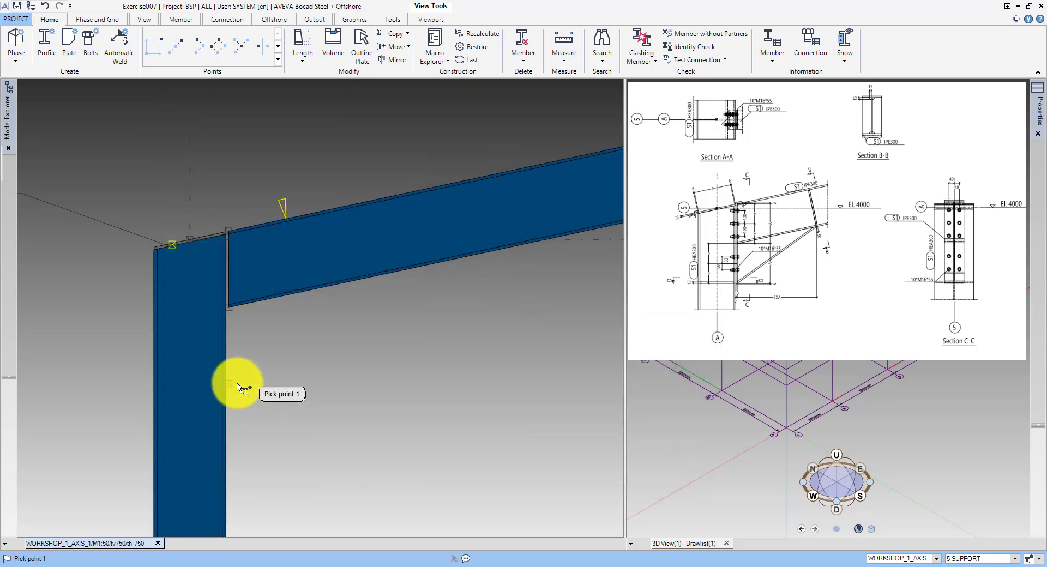
{"action": "left_click", "coordinate": [229, 383]}
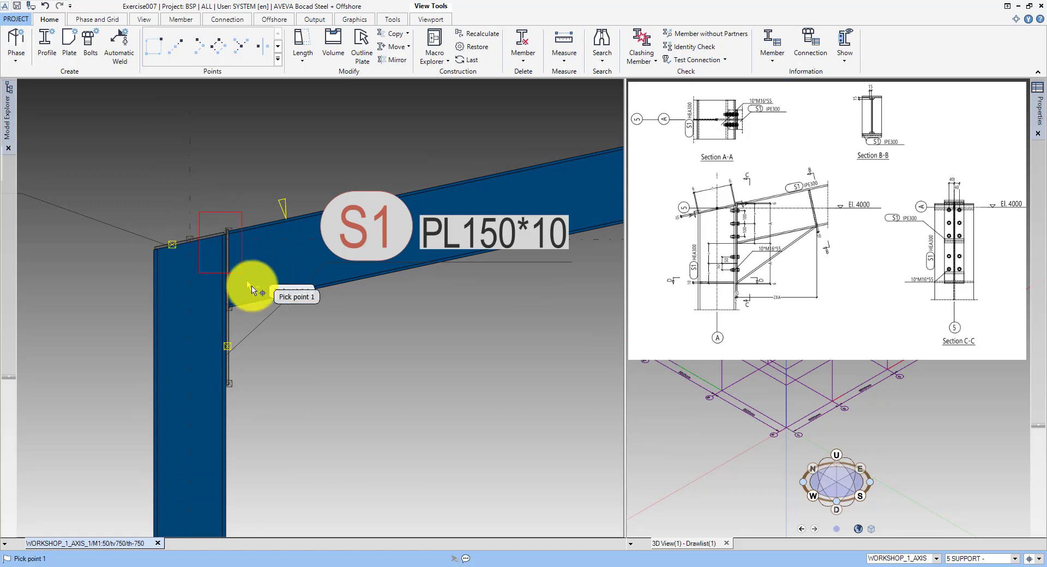
{"action": "scroll", "coordinate": [260, 300], "scroll_direction": "up", "scroll_amount": 3}
{"action": "scroll", "coordinate": [260, 300], "scroll_direction": "down", "scroll_amount": 2}
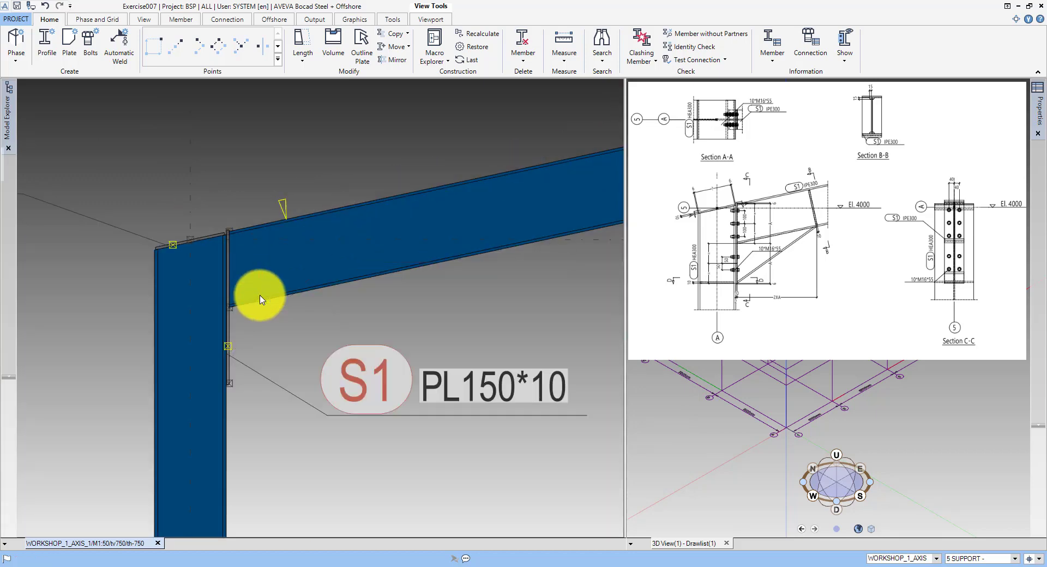
- Create two parallel pairs of haunch points from the endplate's lower two points, spaced 306.811 apart toward the rafter
{"action": "left_click", "coordinate": [216, 49]}
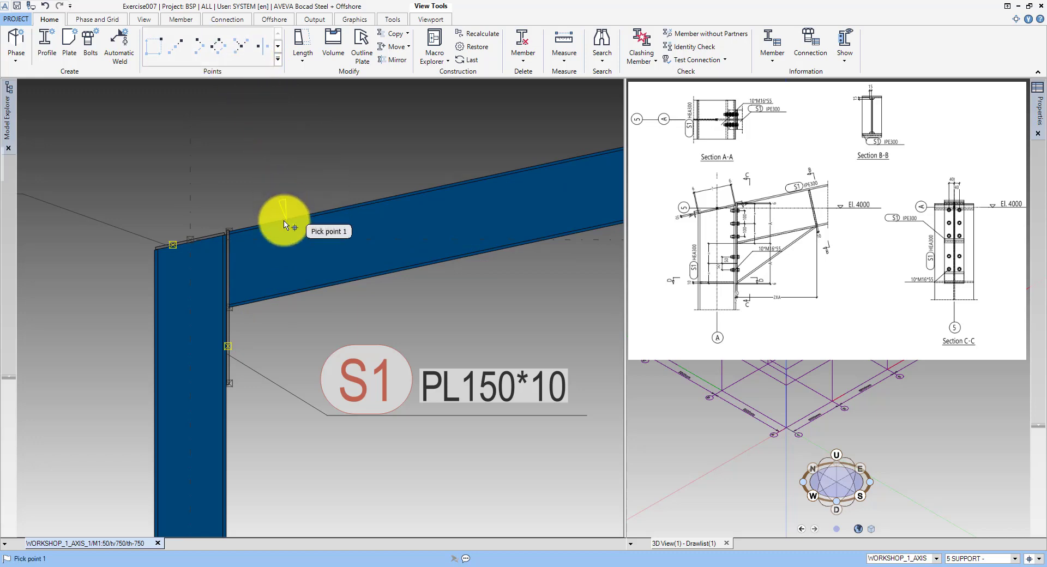
{"action": "left_click", "coordinate": [281, 226]}
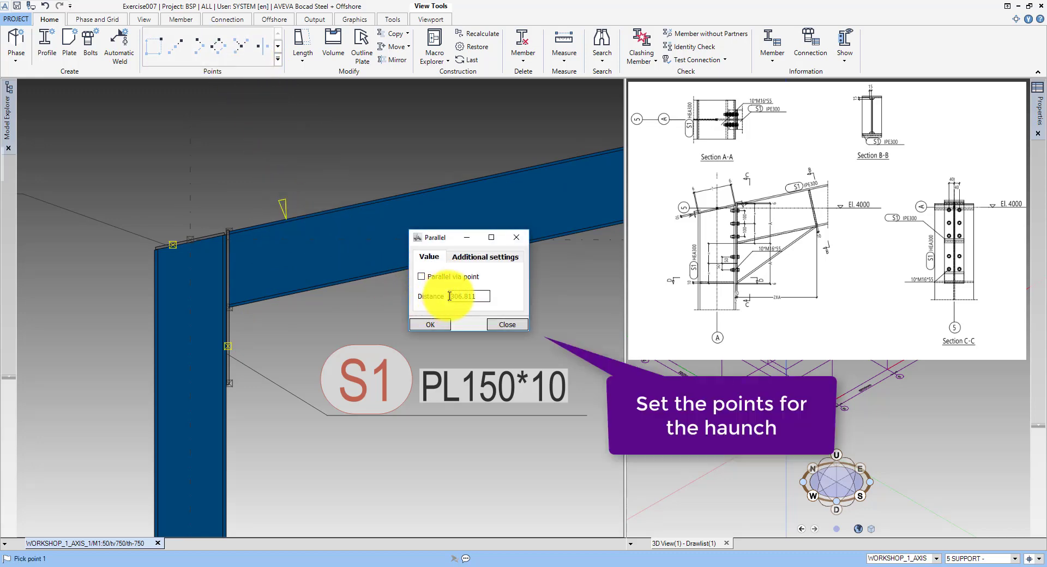
{"action": "left_click", "coordinate": [430, 325]}
{"action": "left_click", "coordinate": [230, 308]}
{"action": "left_click", "coordinate": [233, 383]}
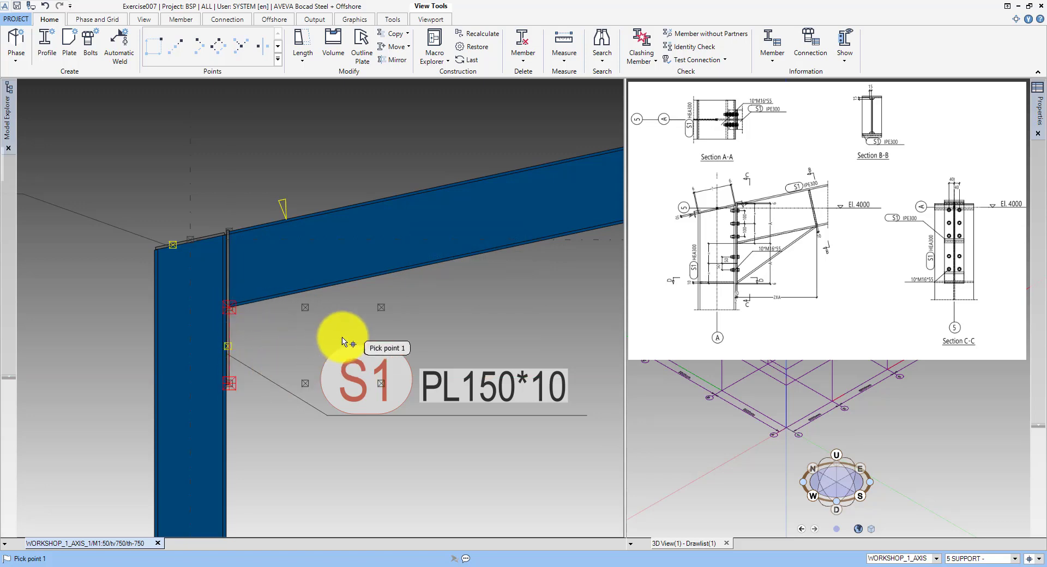
- Create an intersection point where the vertical line through the outermost haunch points meets the rafter's lower edge
{"action": "left_click", "coordinate": [277, 59]}
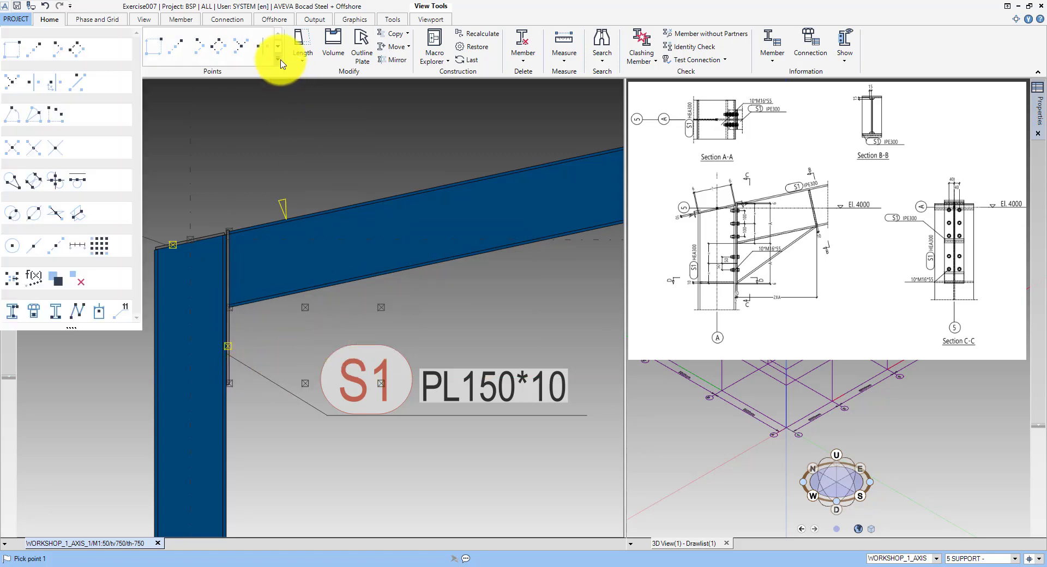
{"action": "left_click", "coordinate": [34, 149]}
{"action": "left_click", "coordinate": [381, 307]}
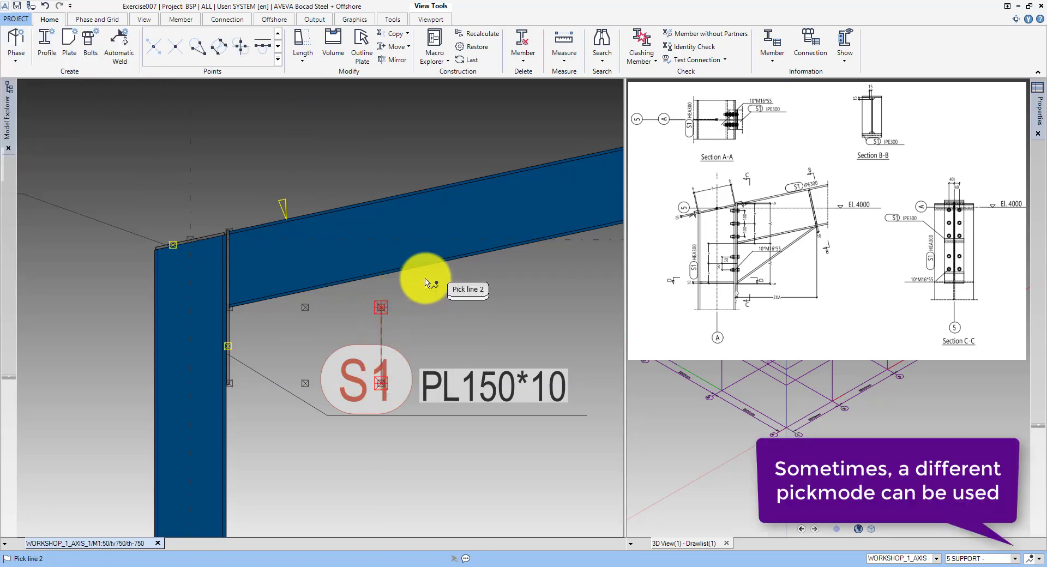
{"action": "left_click", "coordinate": [482, 276]}
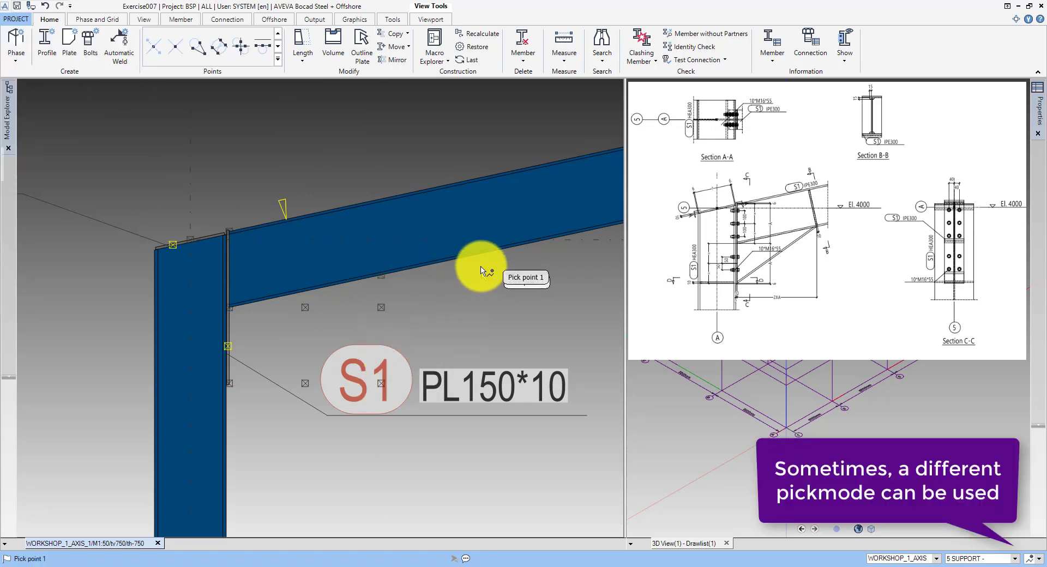
- Set up a standard profile named HAUNCH with section IPE300
{"action": "left_click", "coordinate": [47, 44]}
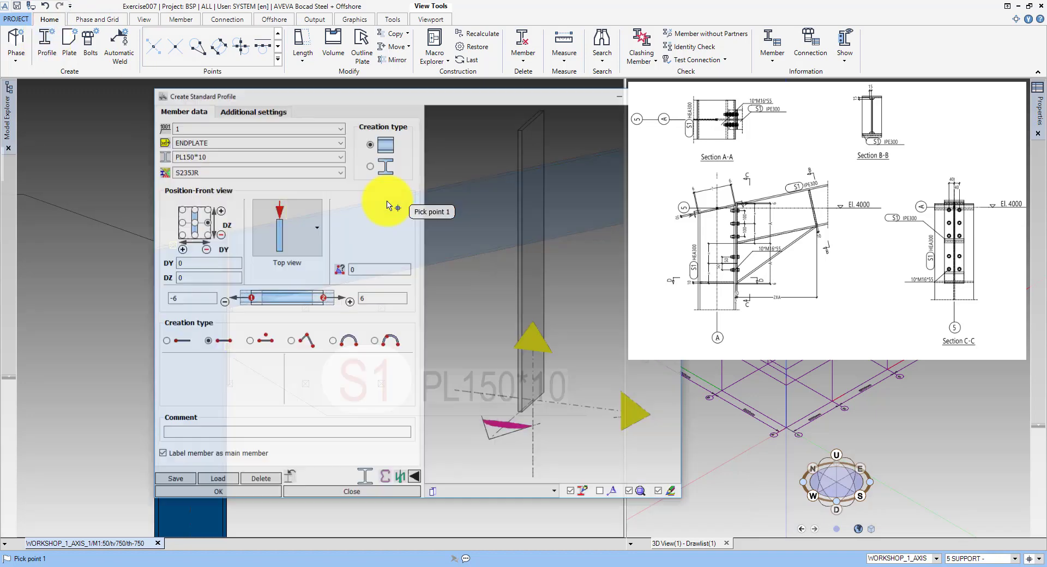
{"action": "double_click", "coordinate": [226, 142]}
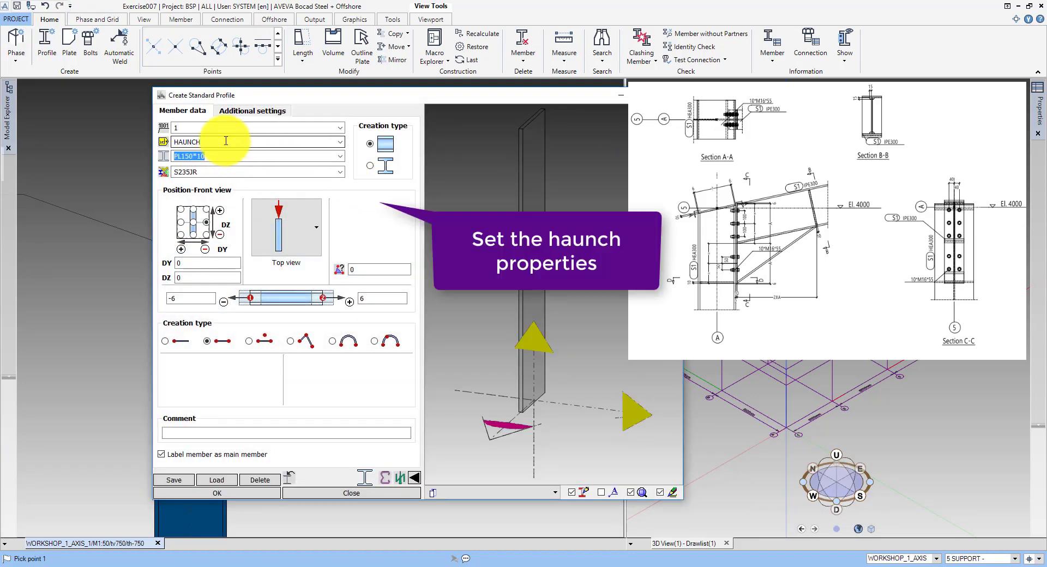
{"action": "type", "text": "IPE300"}
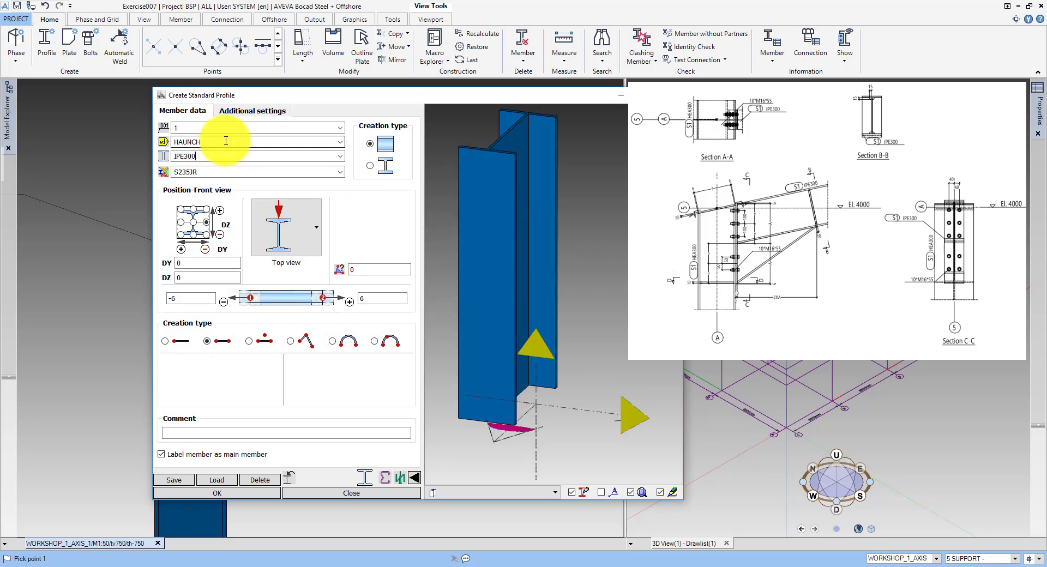
- Set both end offsets to 0 and the position to front view, and place the haunch from the endplate's lowest point to the rafter's lower-edge intersection point
{"action": "double_click", "coordinate": [191, 298]}
{"action": "type", "text": "0"}
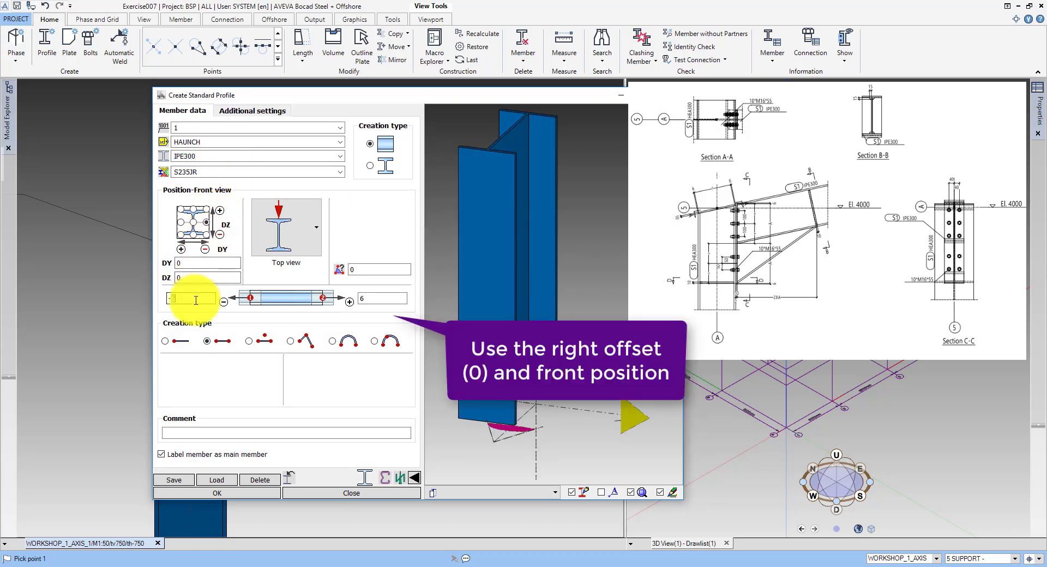
{"action": "left_click", "coordinate": [345, 300]}
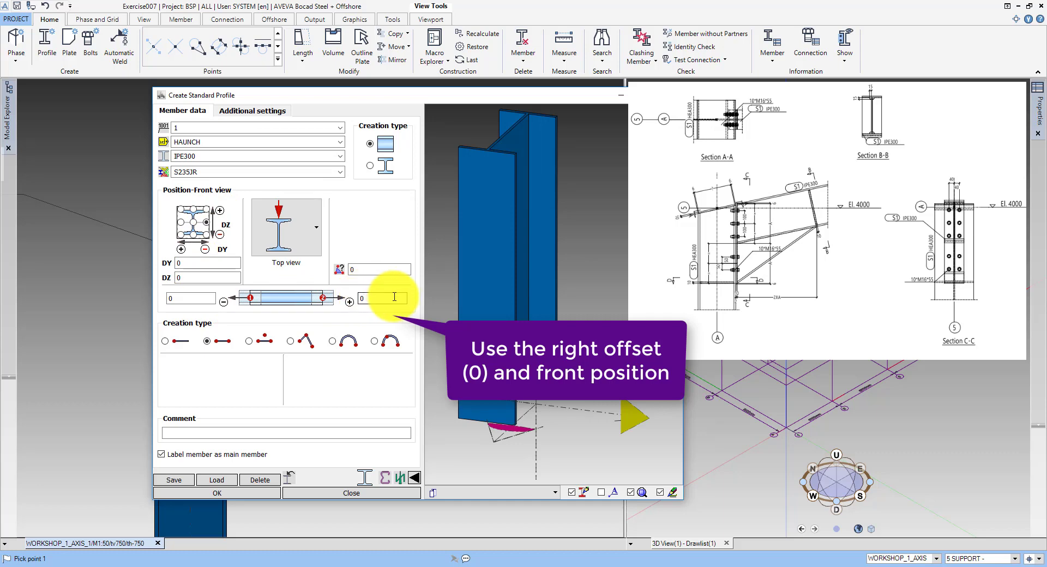
{"action": "left_click", "coordinate": [283, 233]}
{"action": "left_click", "coordinate": [287, 282]}
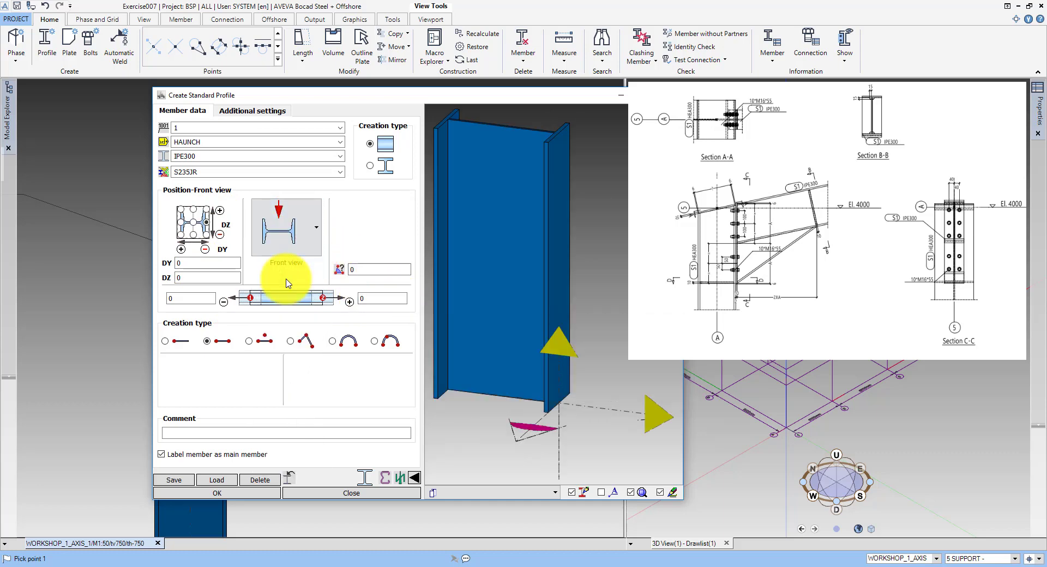
{"action": "left_click", "coordinate": [216, 491]}
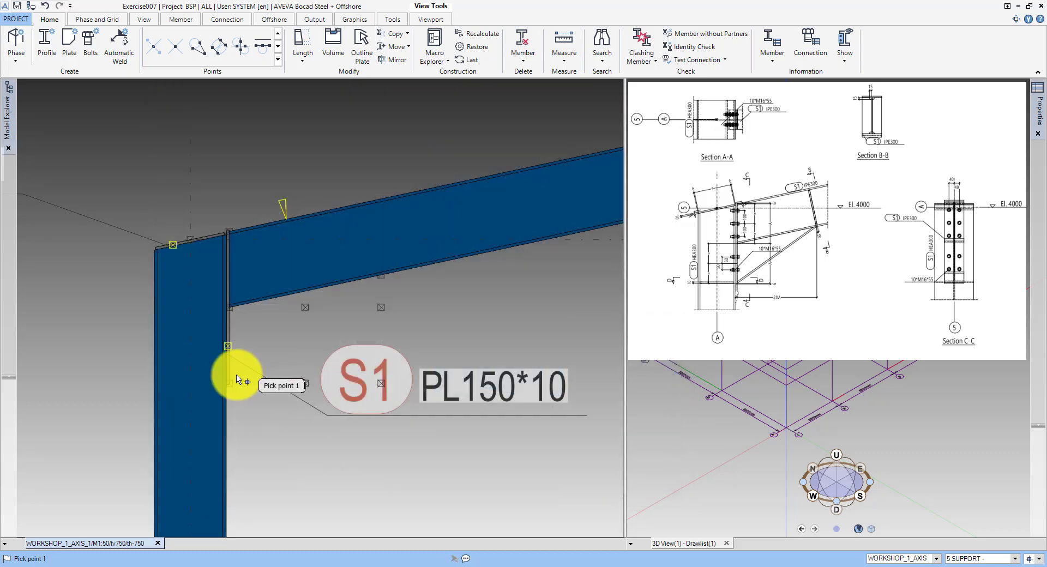
{"action": "left_click", "coordinate": [233, 382]}
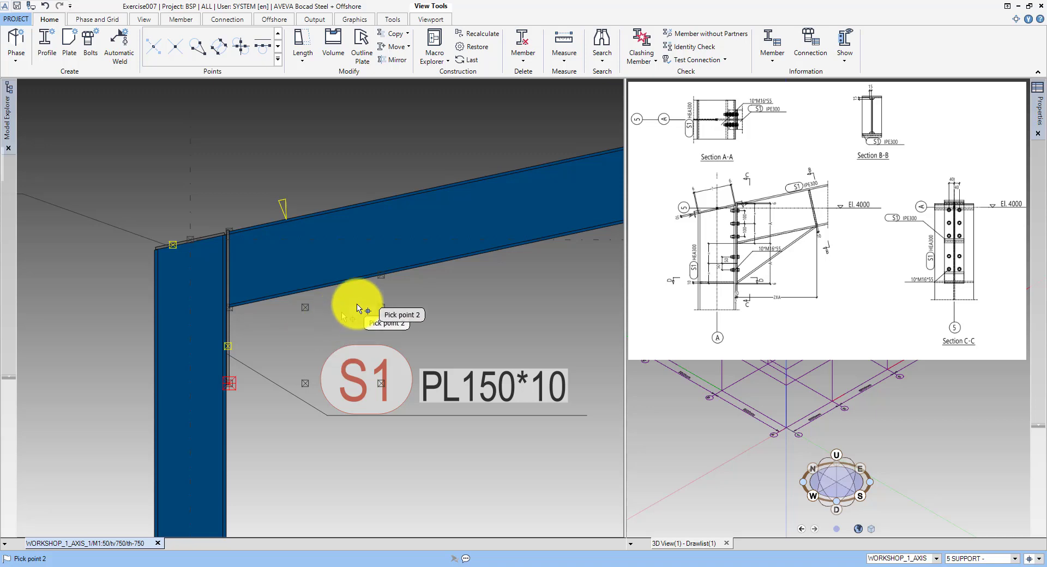
{"action": "left_click", "coordinate": [383, 279]}
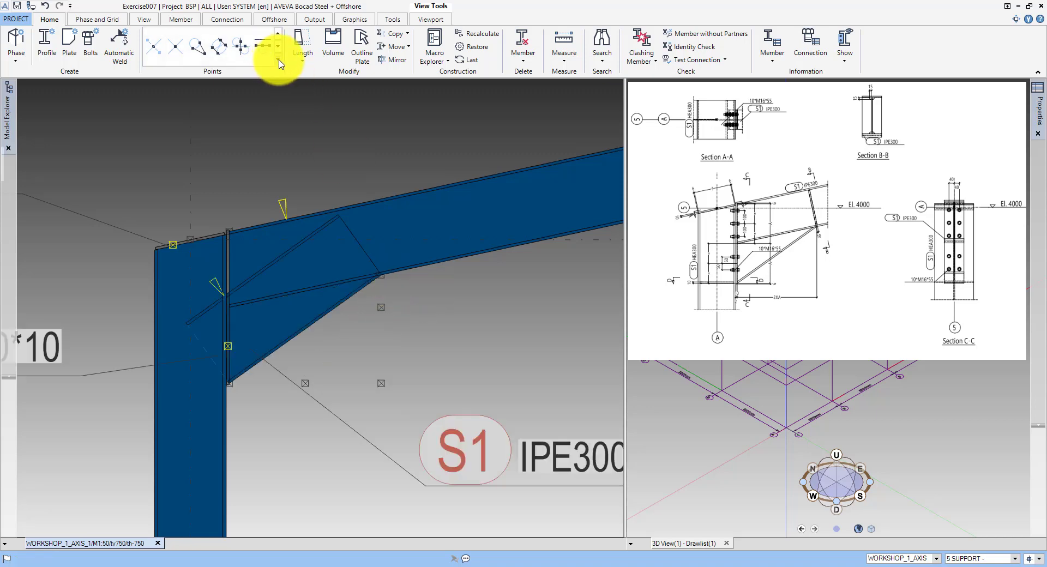
- Cut the haunch along the rafter's lower edge, removing the part that extends up into the rafter
{"action": "left_click", "coordinate": [303, 54]}
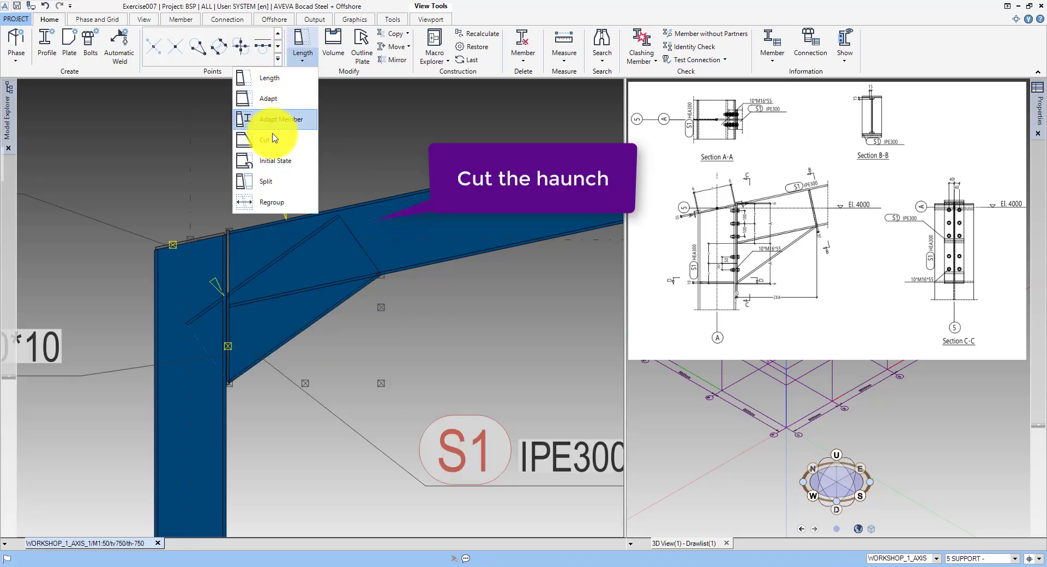
{"action": "left_click", "coordinate": [259, 164]}
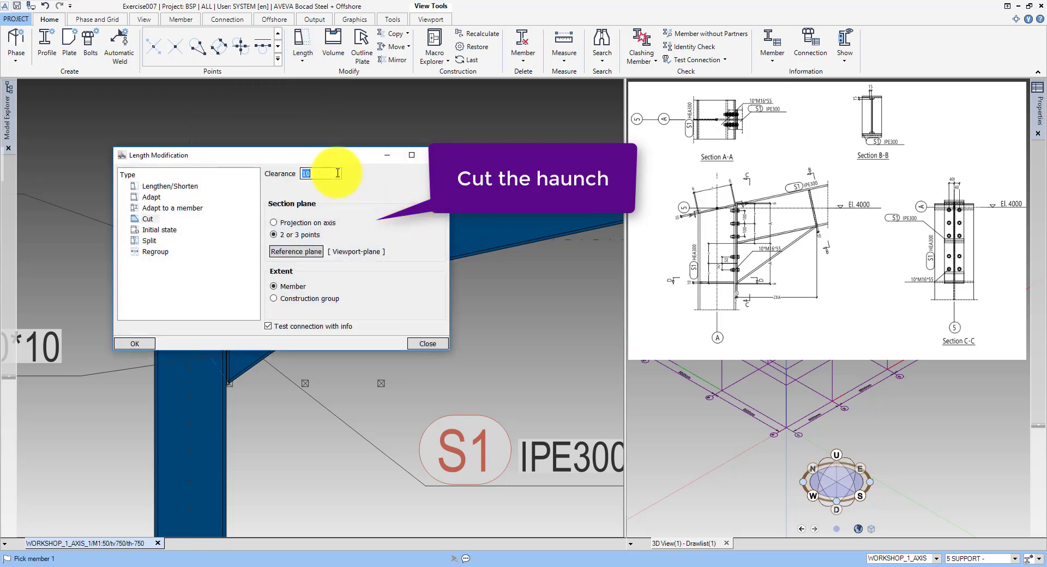
{"action": "left_click", "coordinate": [142, 344]}
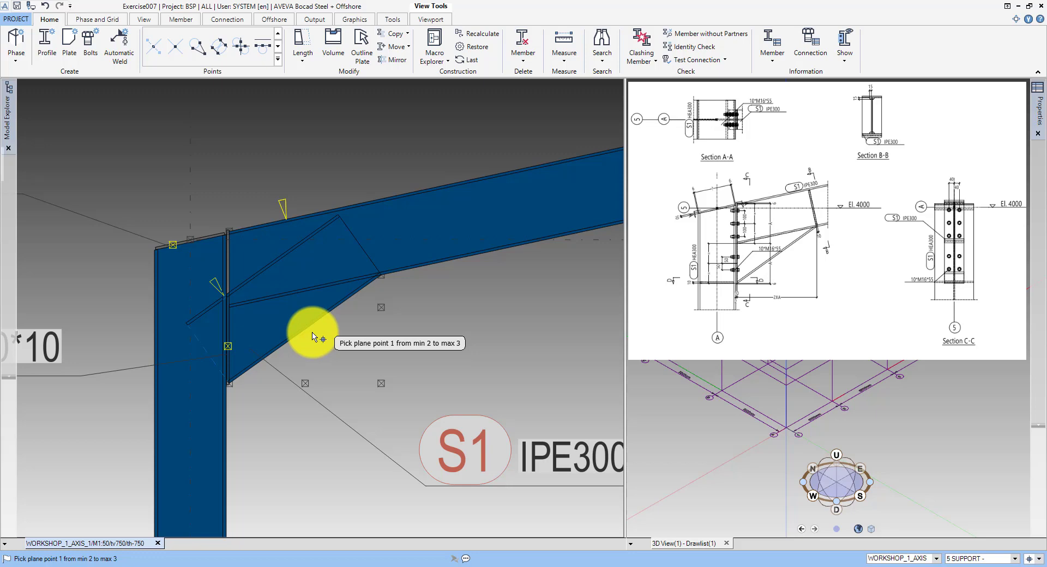
{"action": "left_click", "coordinate": [411, 279]}
{"action": "left_click", "coordinate": [444, 263]}
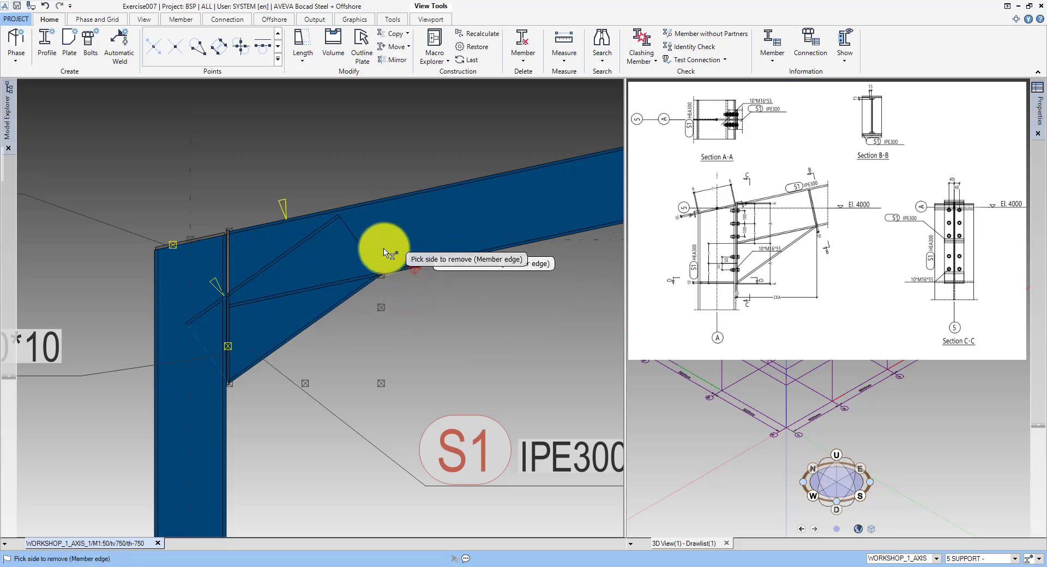
{"action": "left_click", "coordinate": [352, 245]}
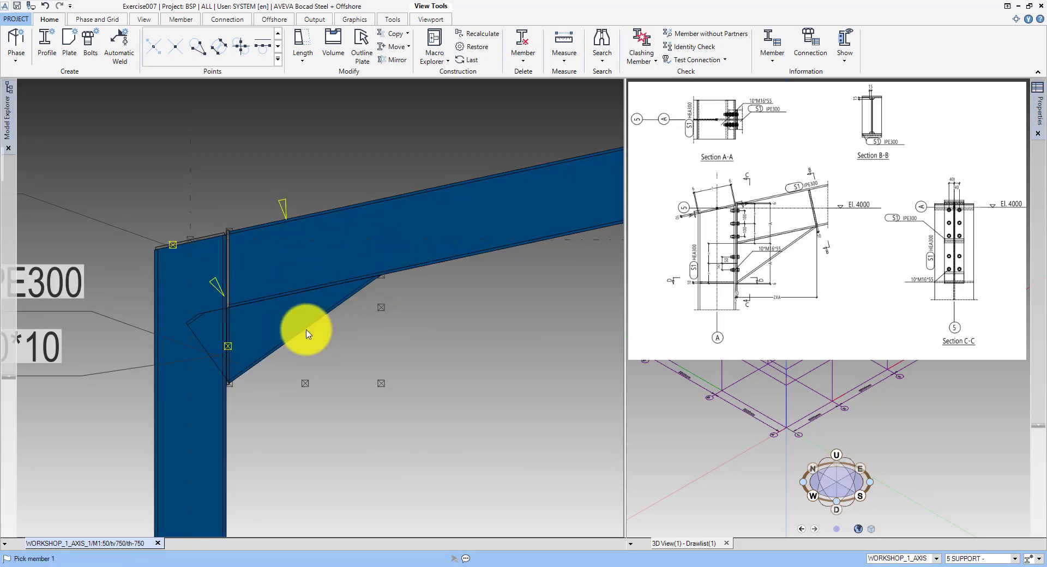
- Cut the haunch along the endplate's rafter-side face, removing the part that extends into the column
{"action": "left_click", "coordinate": [308, 334]}
{"action": "left_click", "coordinate": [233, 246]}
{"action": "left_click", "coordinate": [229, 263]}
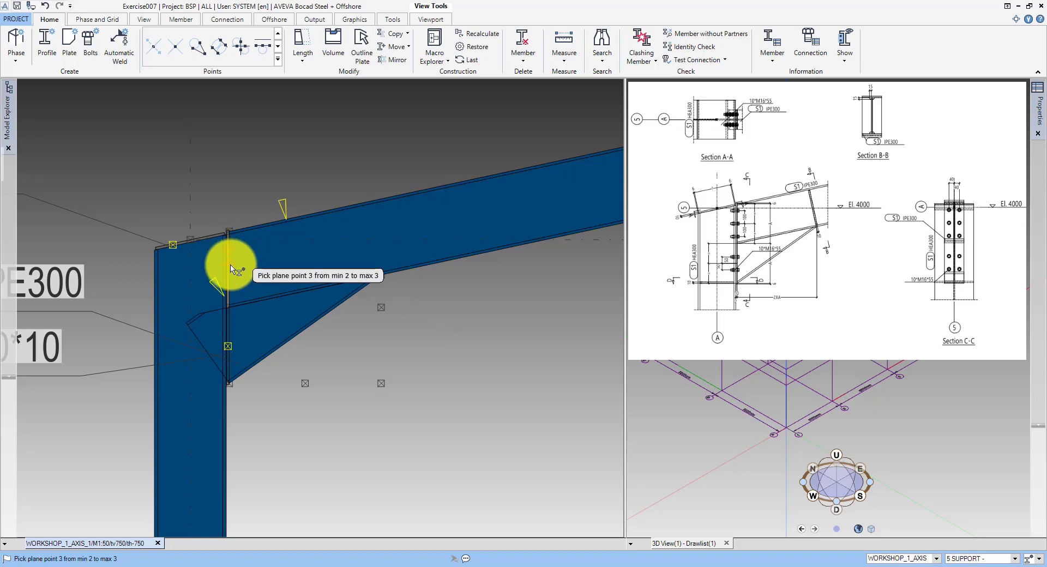
{"action": "left_click", "coordinate": [231, 268]}
{"action": "left_click", "coordinate": [211, 329]}
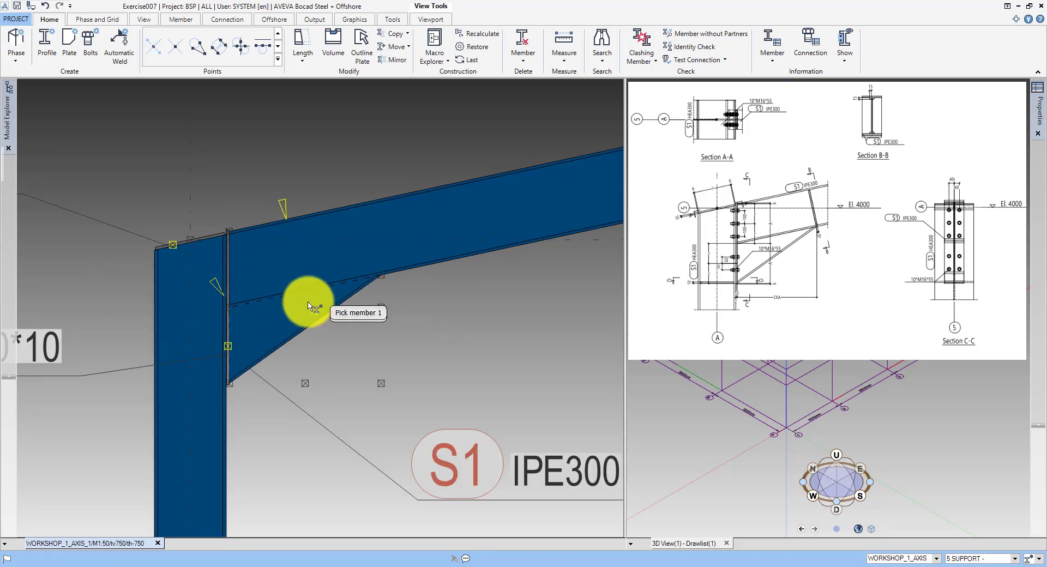
- Create a detail view from above at scale 1:15 around the column and haunch's lower end, with zero depth at the haunch's lowest point
{"action": "left_click", "coordinate": [151, 20]}
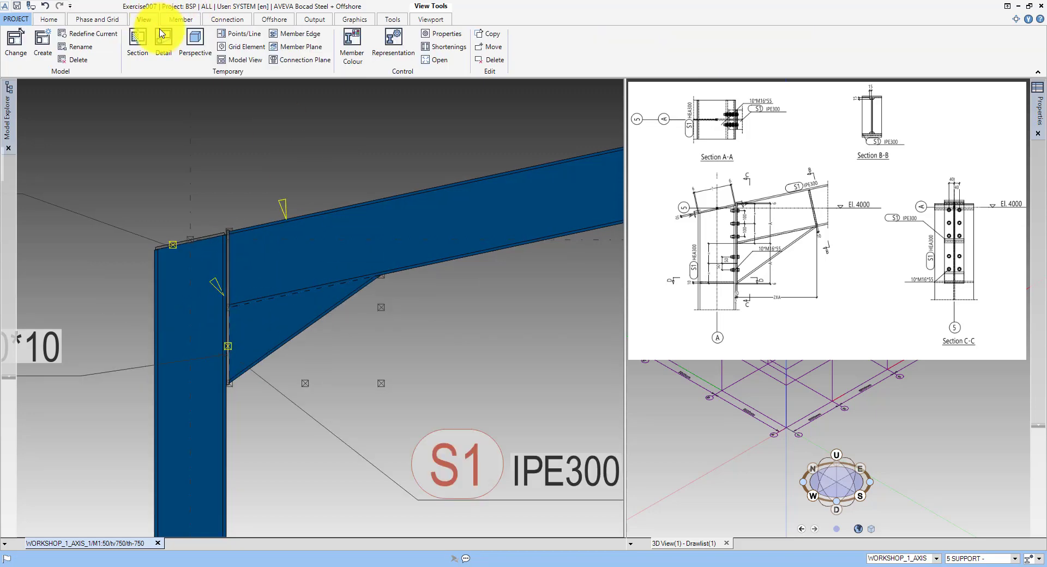
{"action": "left_click", "coordinate": [163, 36]}
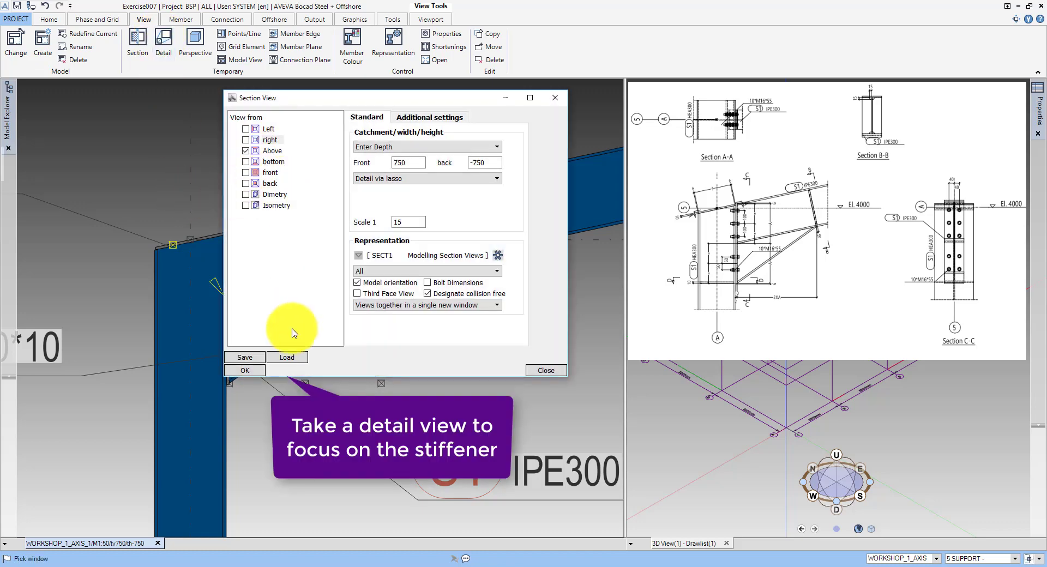
{"action": "left_click", "coordinate": [248, 371]}
{"action": "left_click_drag", "start_coordinate": [133, 369], "coordinate": [251, 407]}
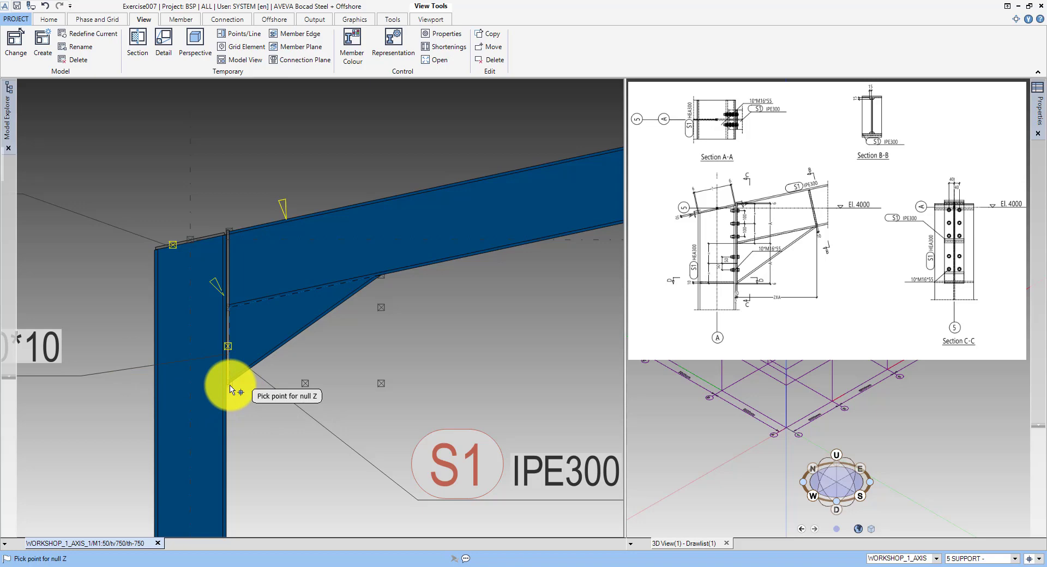
{"action": "left_click", "coordinate": [230, 390]}
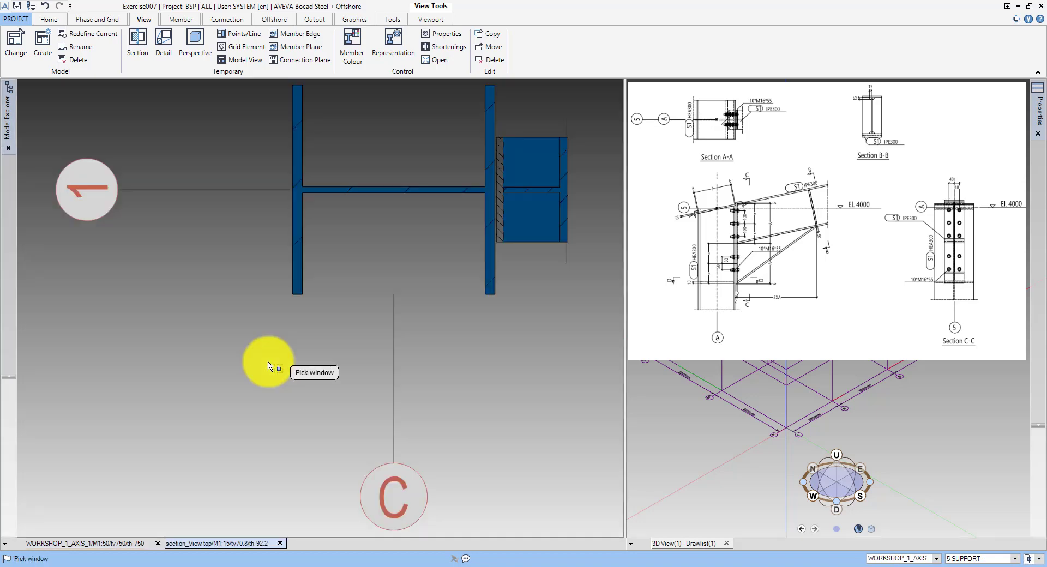
- Set member points on the corners of the column section in the top view
{"action": "left_click_drag", "start_coordinate": [227, 345], "coordinate": [561, 47]}
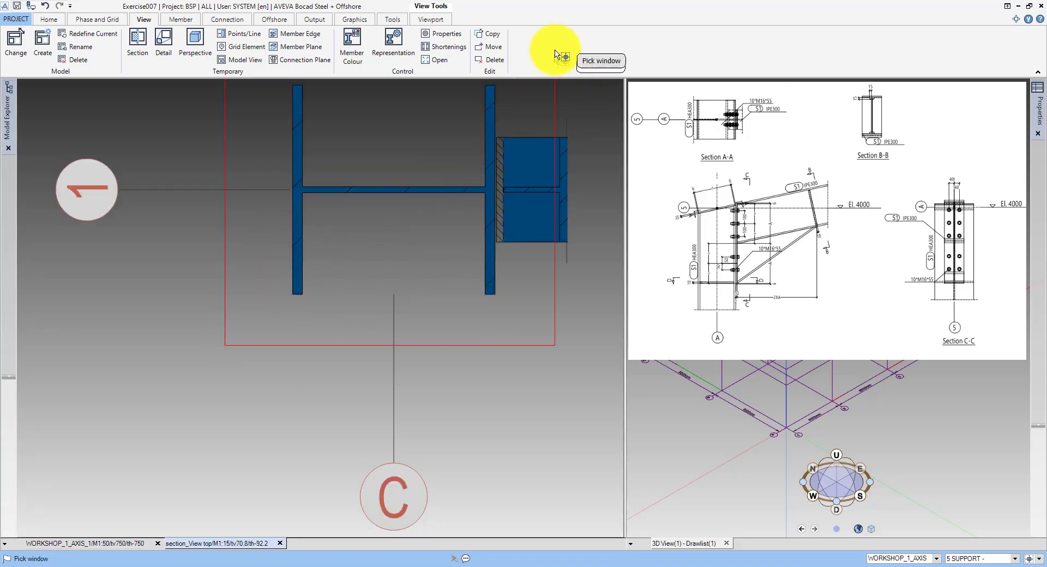
{"action": "left_click", "coordinate": [49, 19]}
{"action": "left_click", "coordinate": [276, 63]}
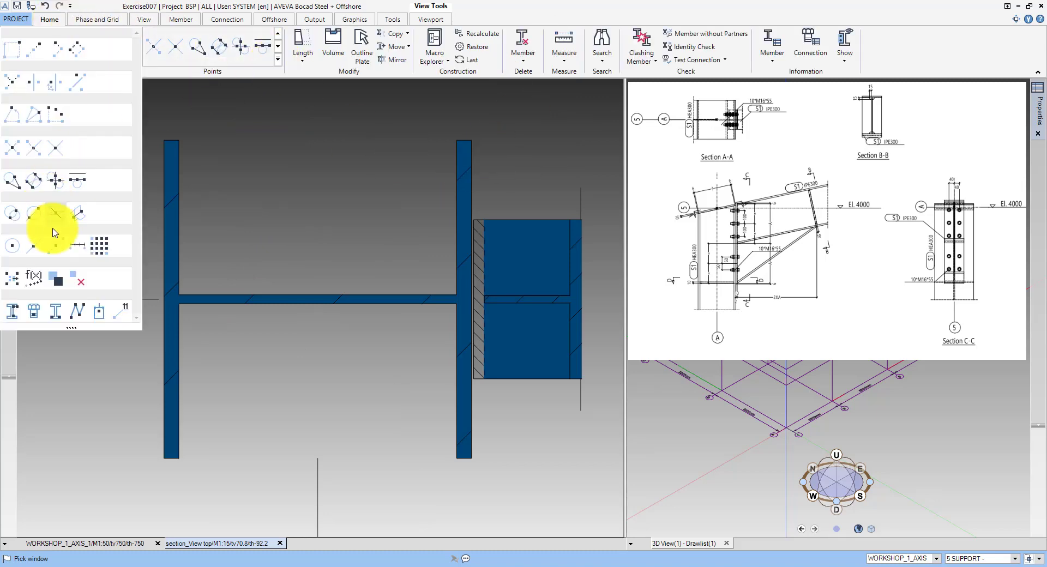
{"action": "left_click", "coordinate": [26, 320]}
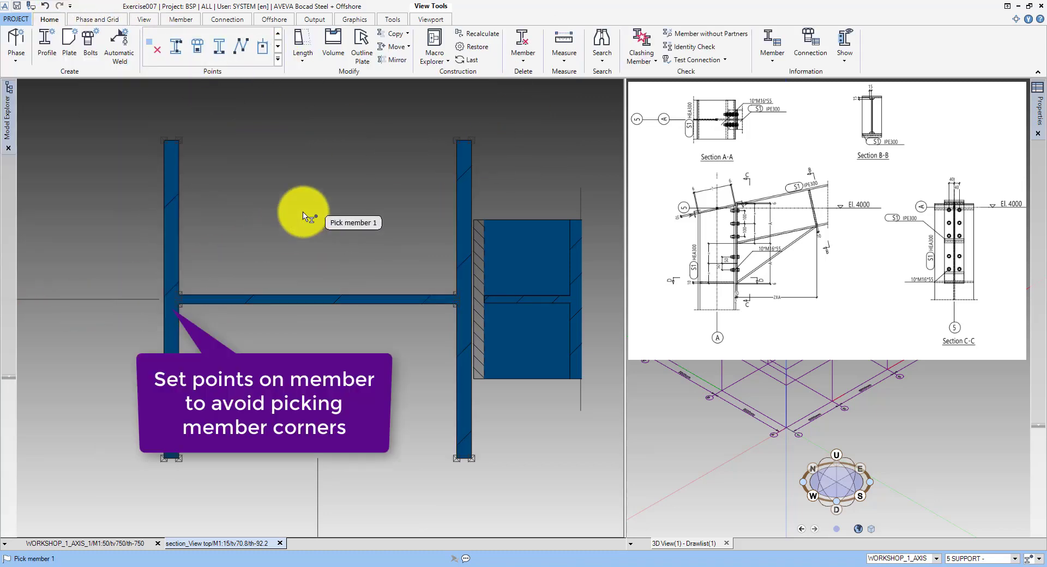
- Set up an outline plate designated STIFFENER with profile PL10, material S235JR and the lowest anchor option
{"action": "left_click", "coordinate": [65, 39]}
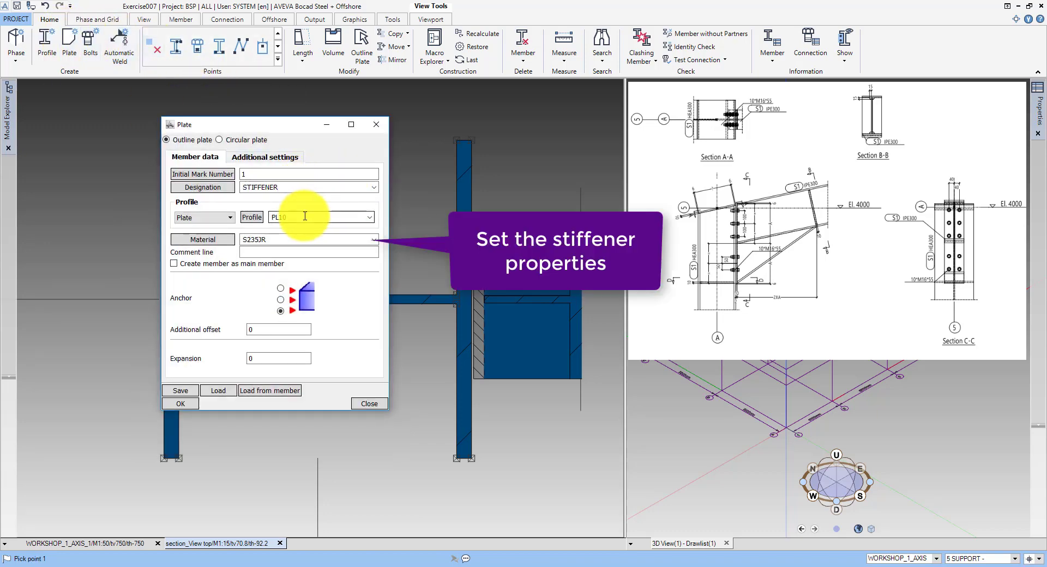
{"action": "left_click", "coordinate": [288, 306]}
{"action": "left_click", "coordinate": [192, 391]}
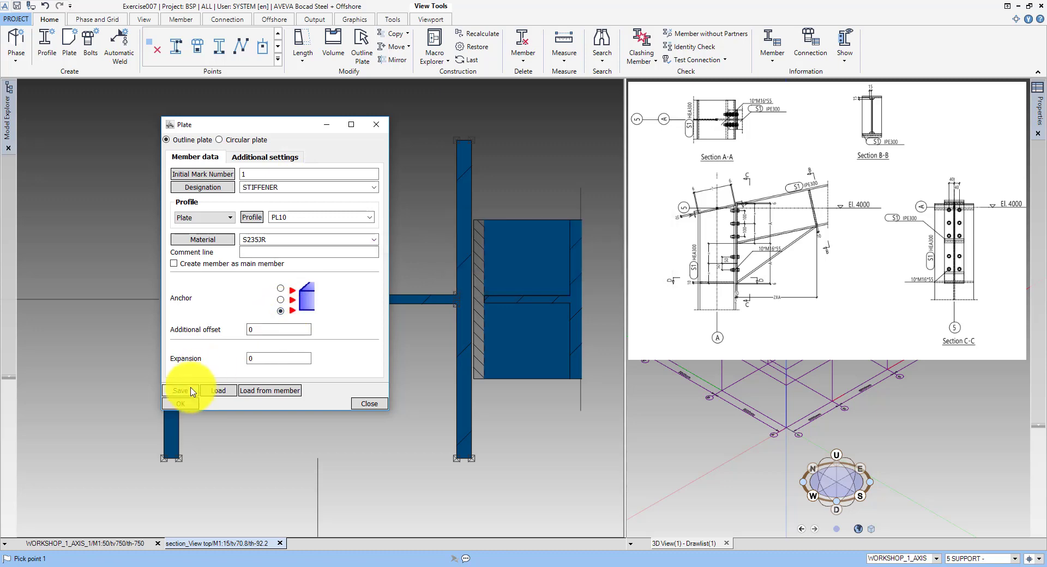
{"action": "left_click", "coordinate": [181, 404]}
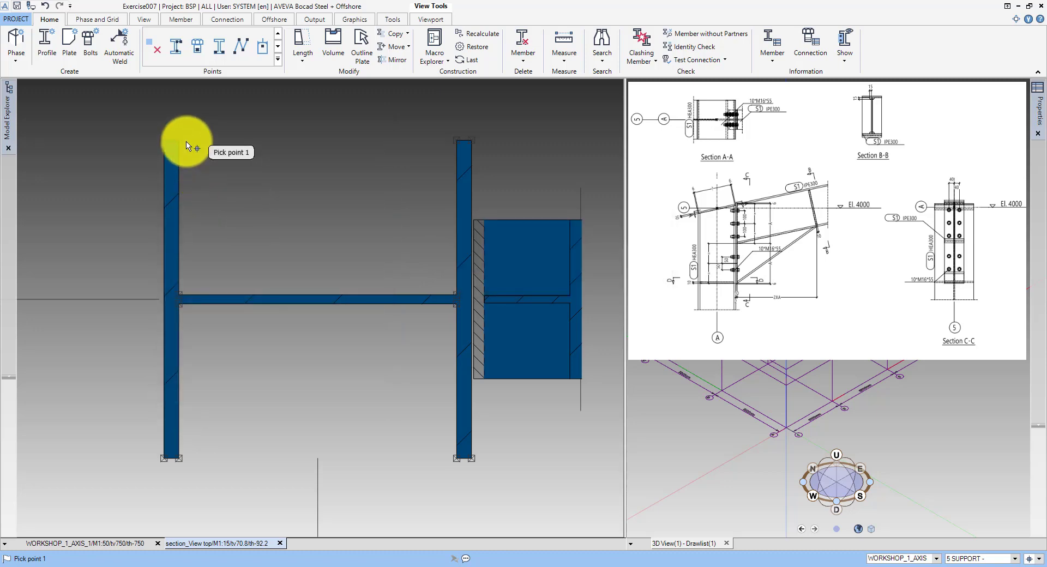
- Outline the stiffener through the four inner corner points between the column flanges, on the upper side of the web
{"action": "left_click", "coordinate": [187, 145]}
{"action": "left_click", "coordinate": [456, 144]}
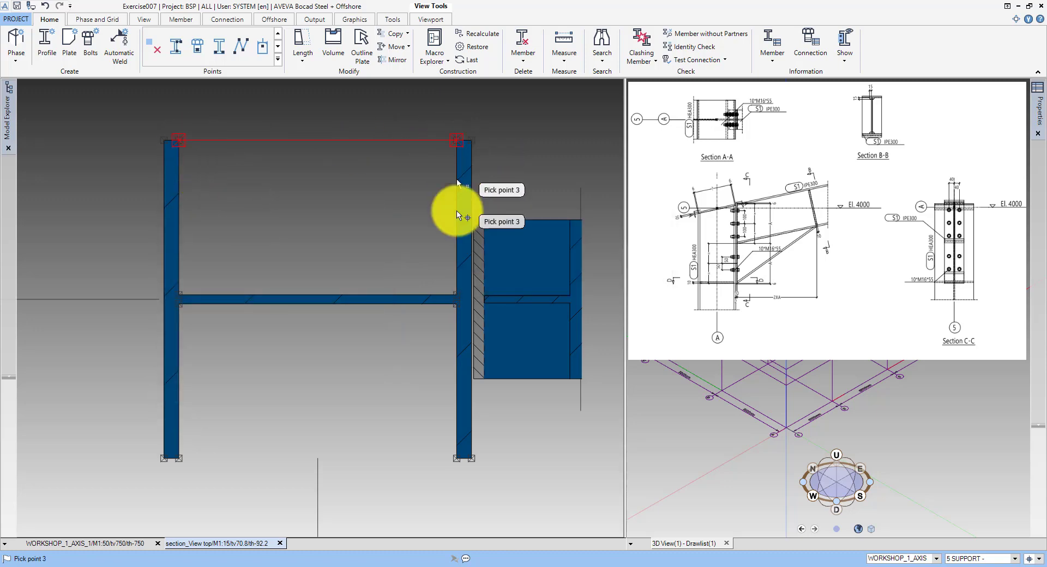
{"action": "left_click", "coordinate": [454, 290]}
{"action": "left_click", "coordinate": [194, 289]}
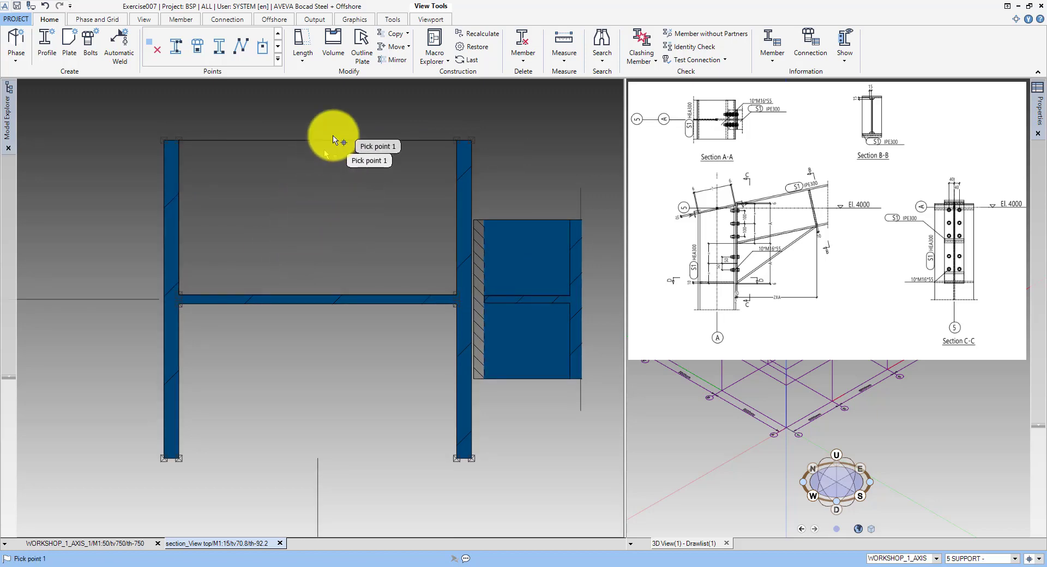
- Edit the stiffener's outline and add a 25 by 25 snipe at the corner where the web meets the flange farther from the endplate
{"action": "left_click", "coordinate": [360, 47]}
{"action": "left_click", "coordinate": [82, 107]}
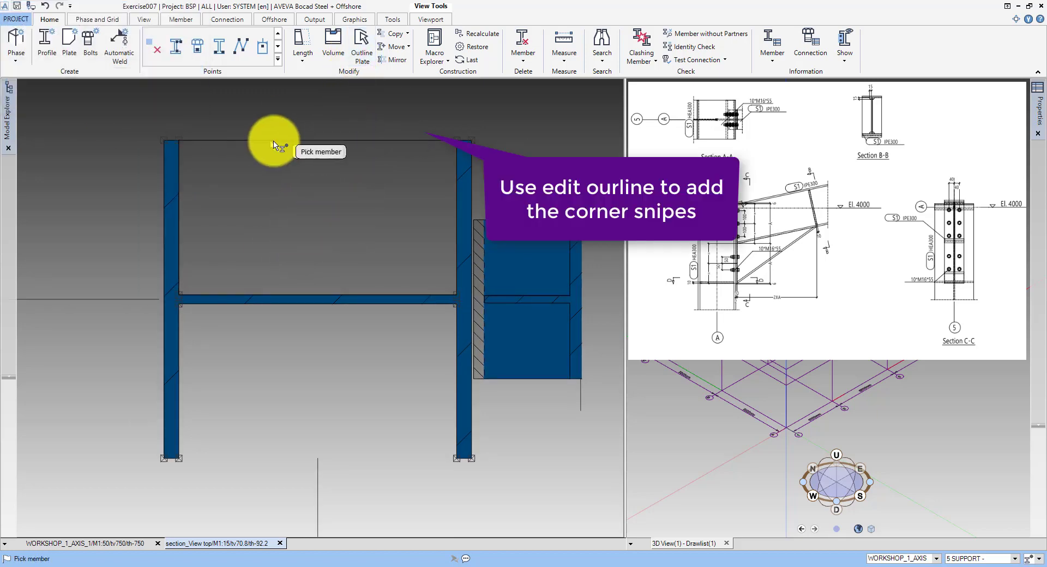
{"action": "left_click", "coordinate": [273, 141]}
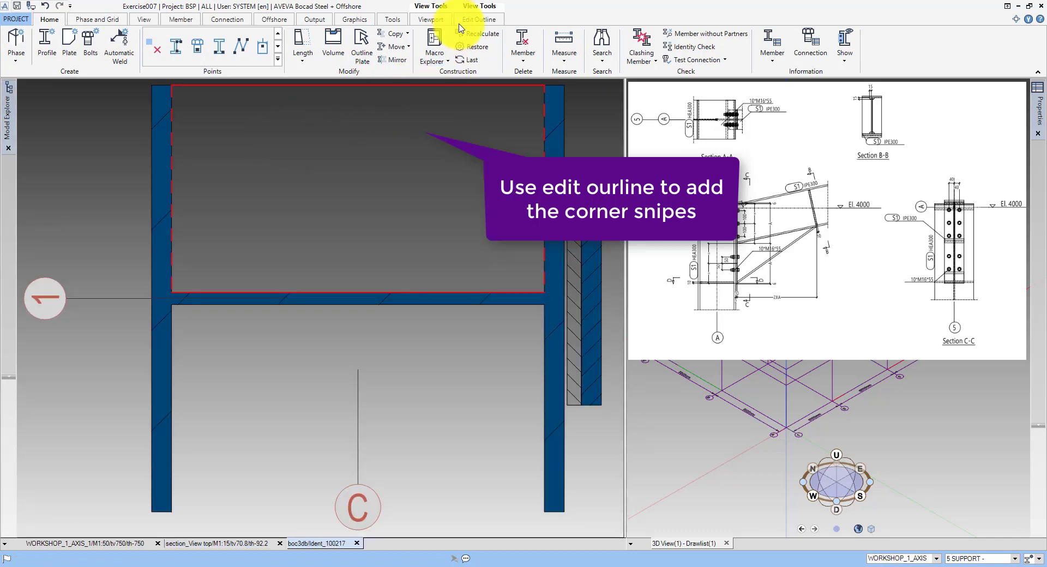
{"action": "left_click", "coordinate": [476, 19]}
{"action": "left_click", "coordinate": [431, 41]}
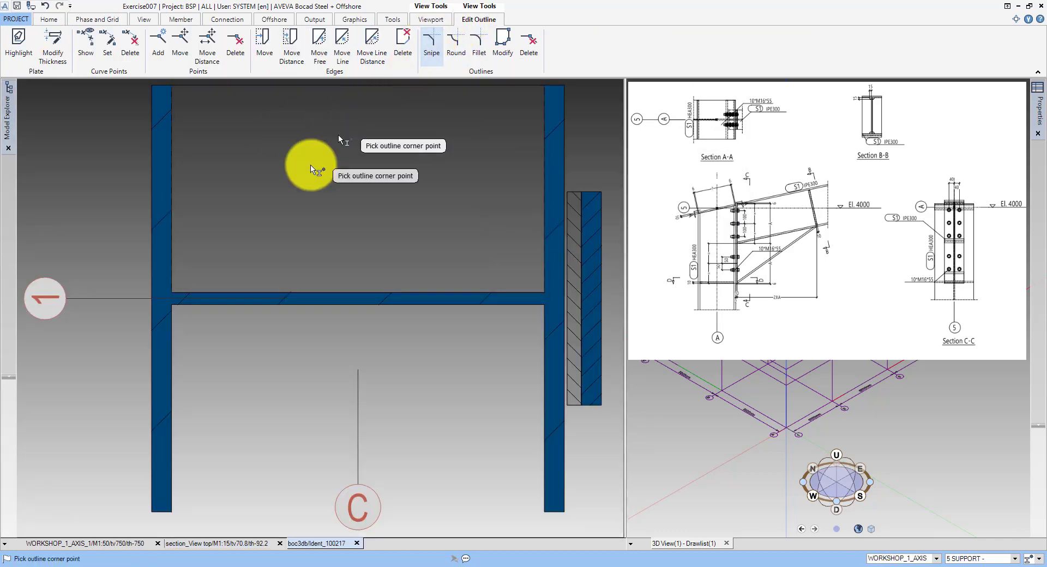
{"action": "left_click", "coordinate": [174, 292]}
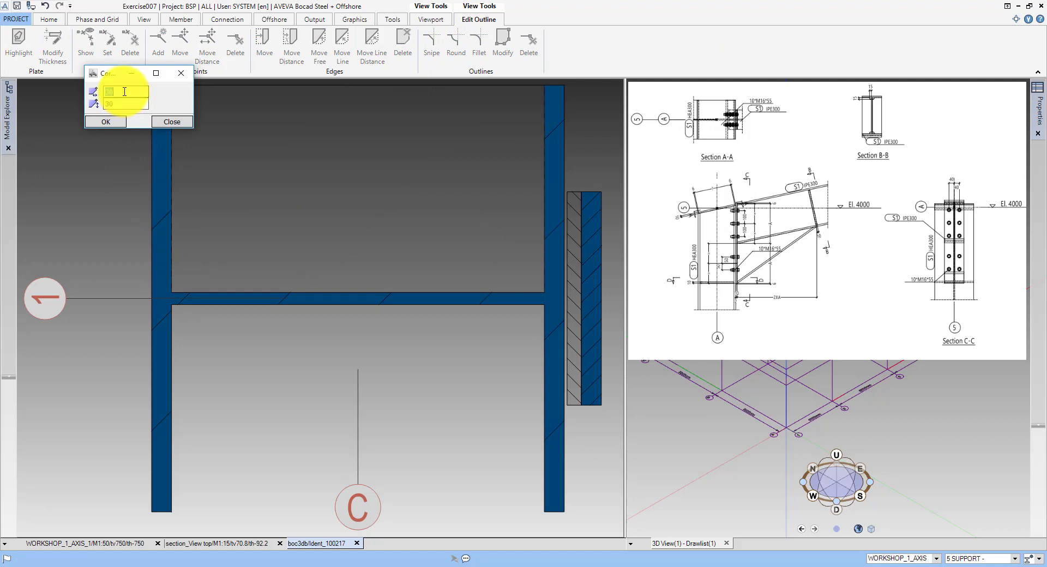
{"action": "double_click", "coordinate": [126, 103]}
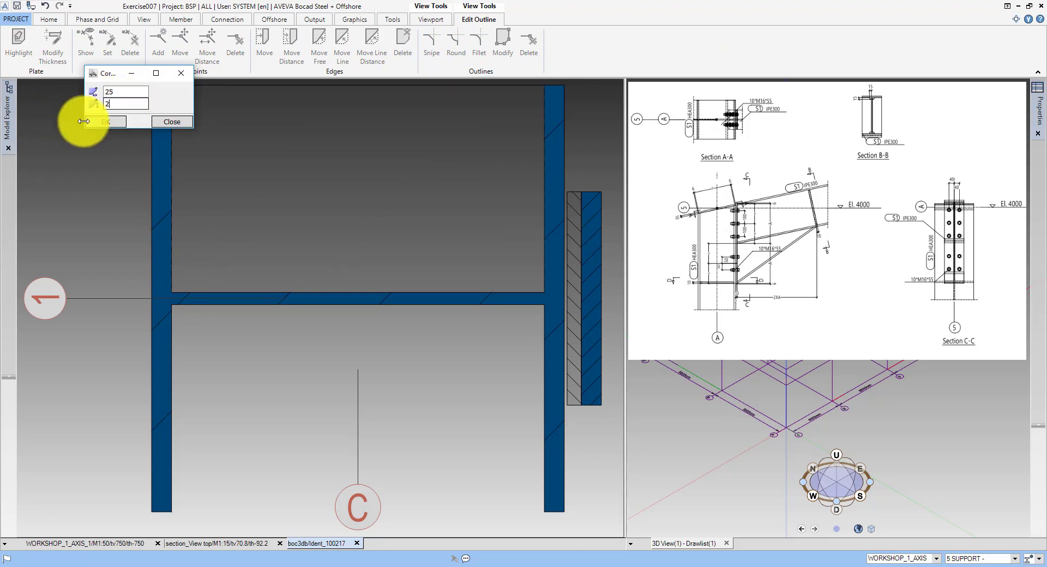
{"action": "type", "text": "2"}
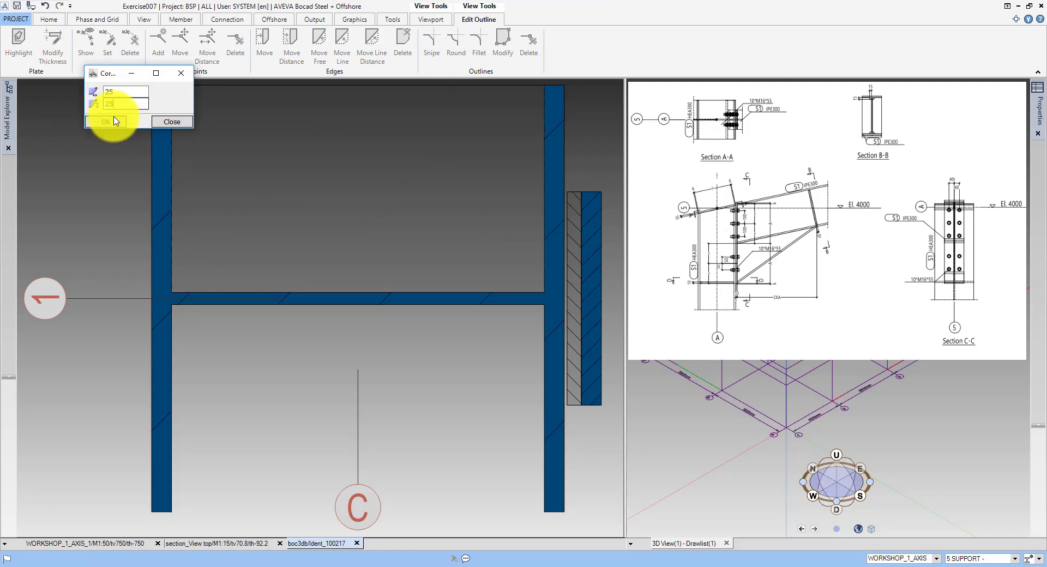
{"action": "left_click", "coordinate": [116, 121]}
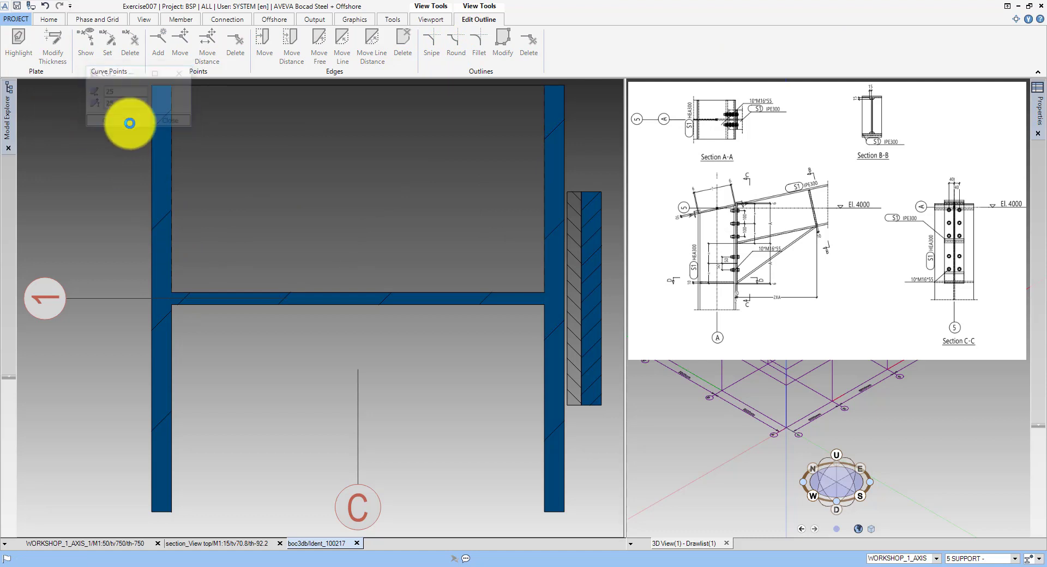
- Add a 25 by 25 snipe at the stiffener's corner between the web and the endplate-side flange, and close the outline view
{"action": "left_click", "coordinate": [544, 293]}
{"action": "left_click", "coordinate": [117, 122]}
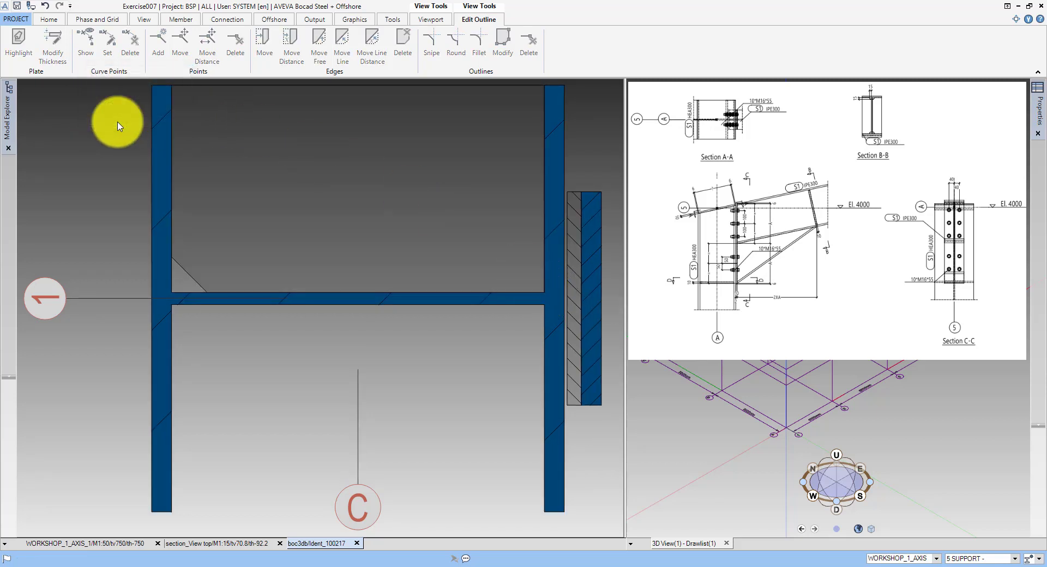
{"action": "left_click", "coordinate": [357, 543]}
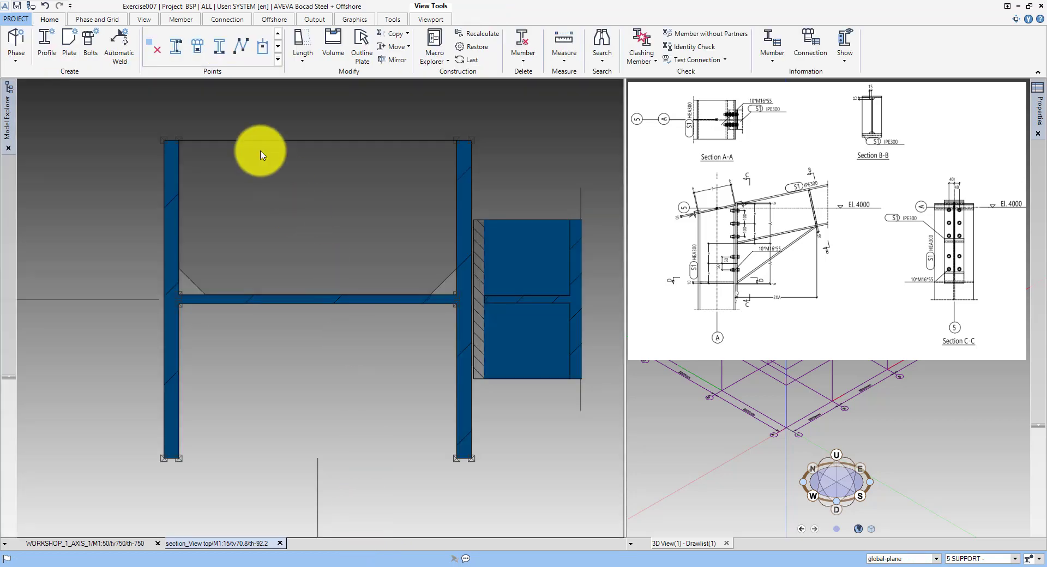
- Mirror the sniped stiffener to the other side of the column web about the web's axis line and close the top section view
{"action": "left_click", "coordinate": [118, 43]}
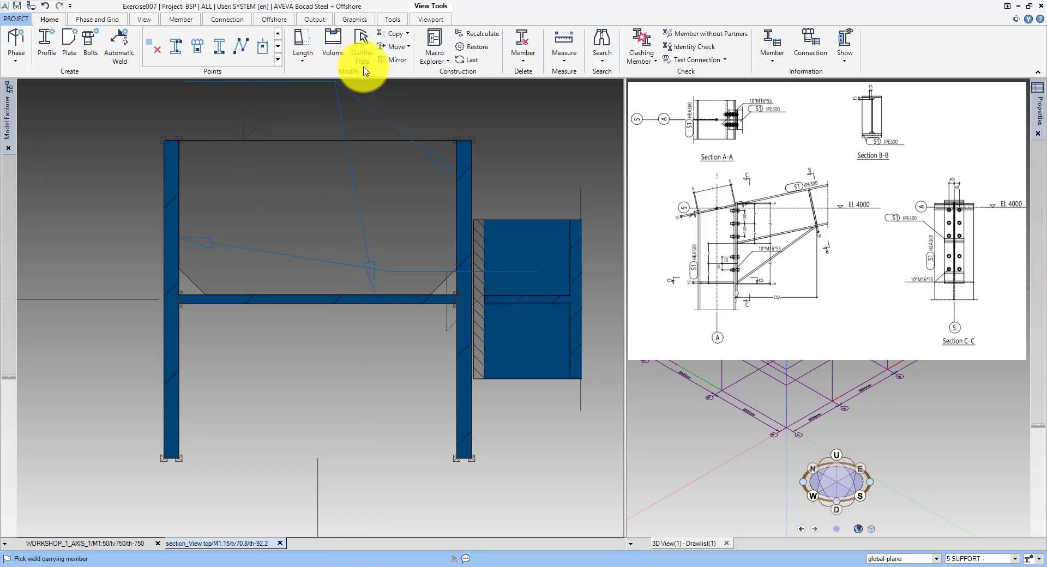
{"action": "left_click", "coordinate": [397, 60]}
{"action": "left_click", "coordinate": [260, 140]}
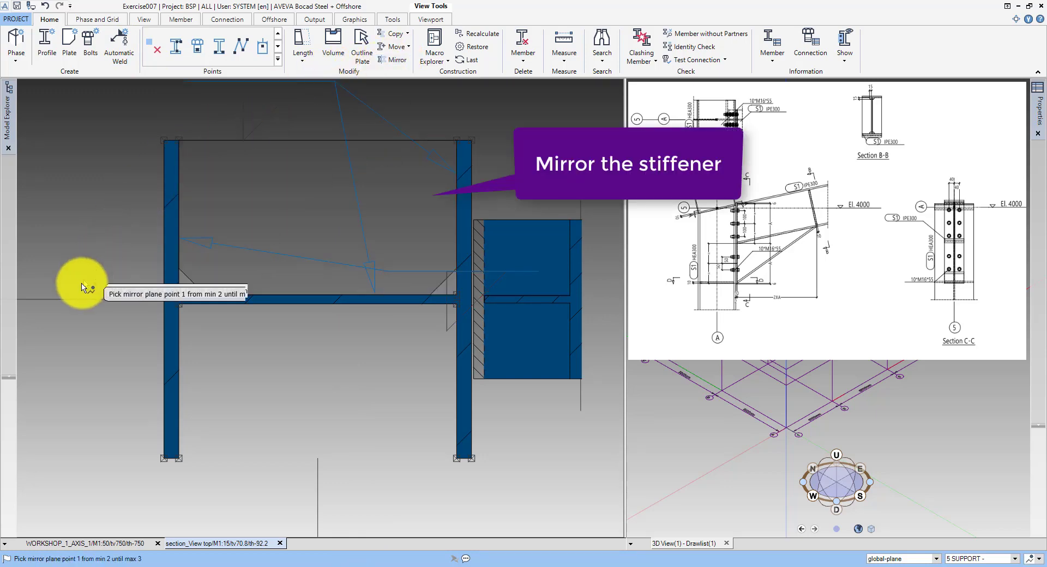
{"action": "left_click", "coordinate": [98, 297]}
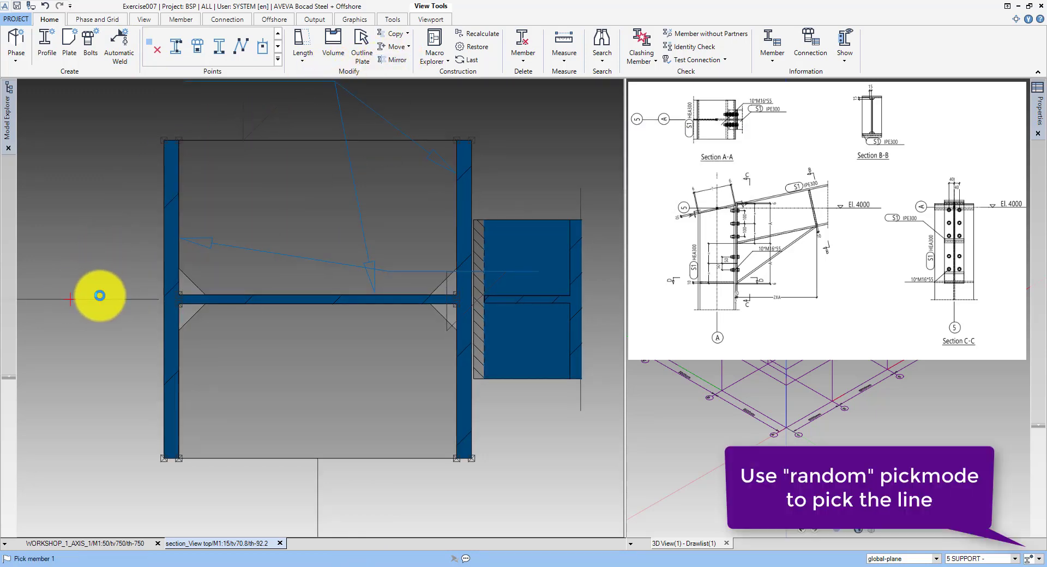
{"action": "left_click", "coordinate": [280, 543]}
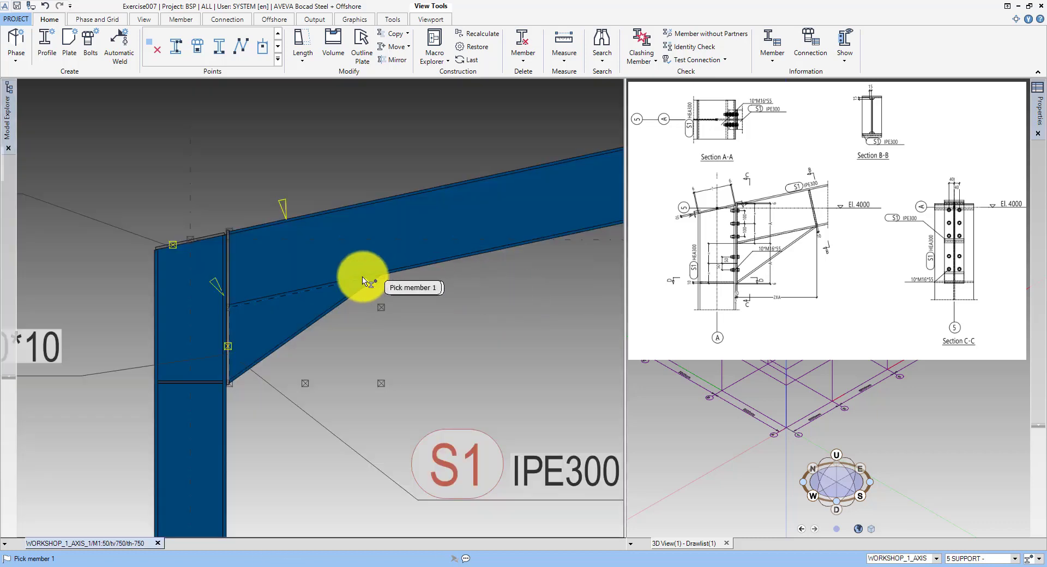
- Set up an inclined section with thickness 500, extensions 500 and -500, scale 15 and a picked point for the Z zero position
{"action": "left_click", "coordinate": [145, 19]}
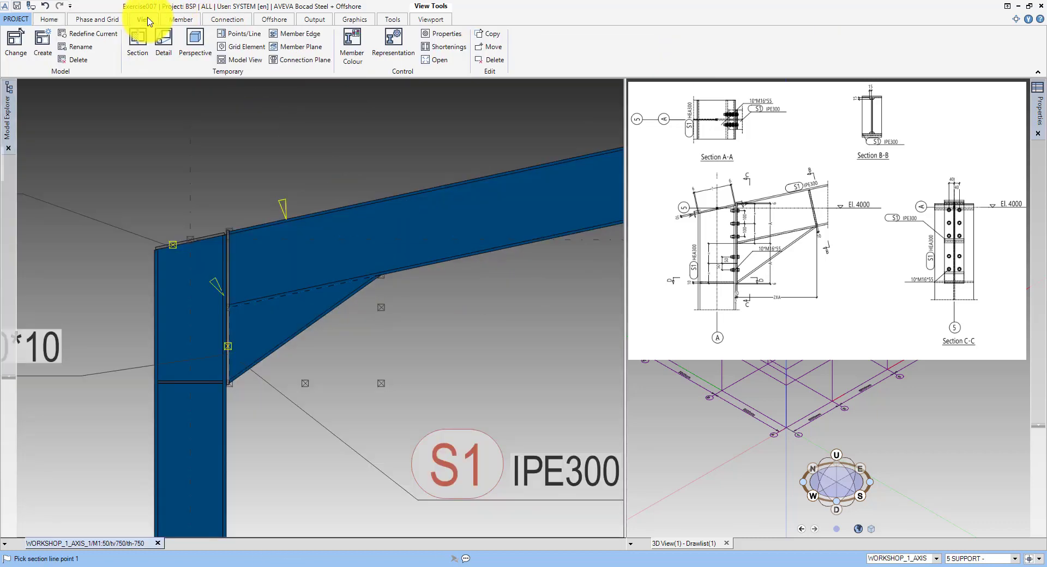
{"action": "left_click", "coordinate": [138, 40]}
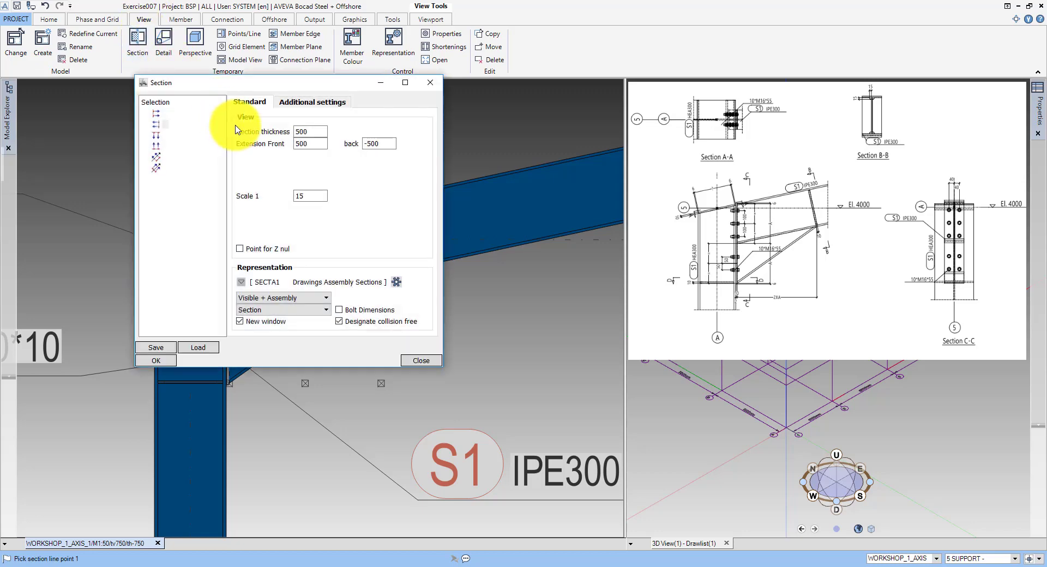
{"action": "left_click", "coordinate": [158, 168]}
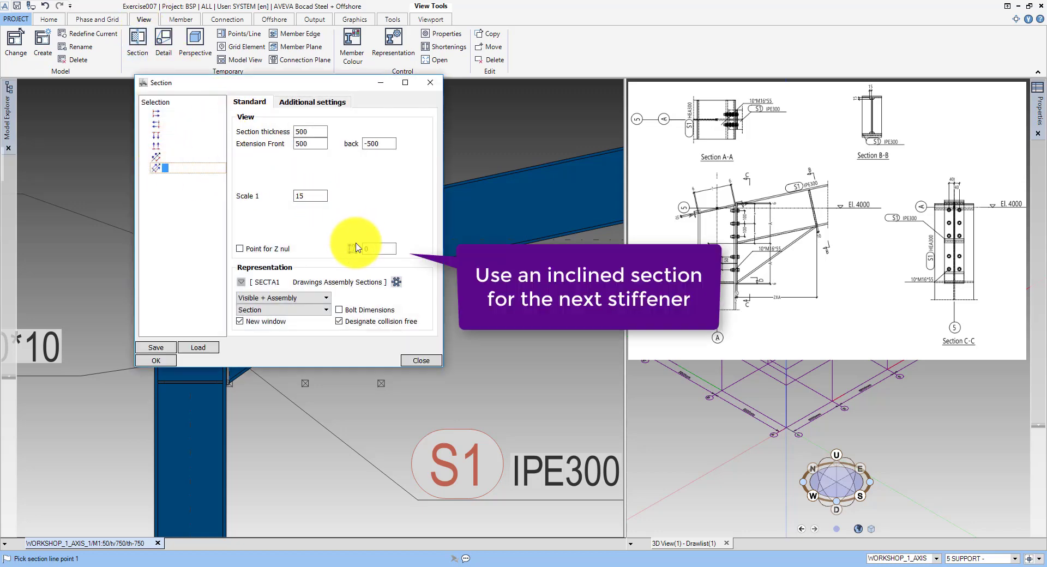
{"action": "key", "text": "Return"}
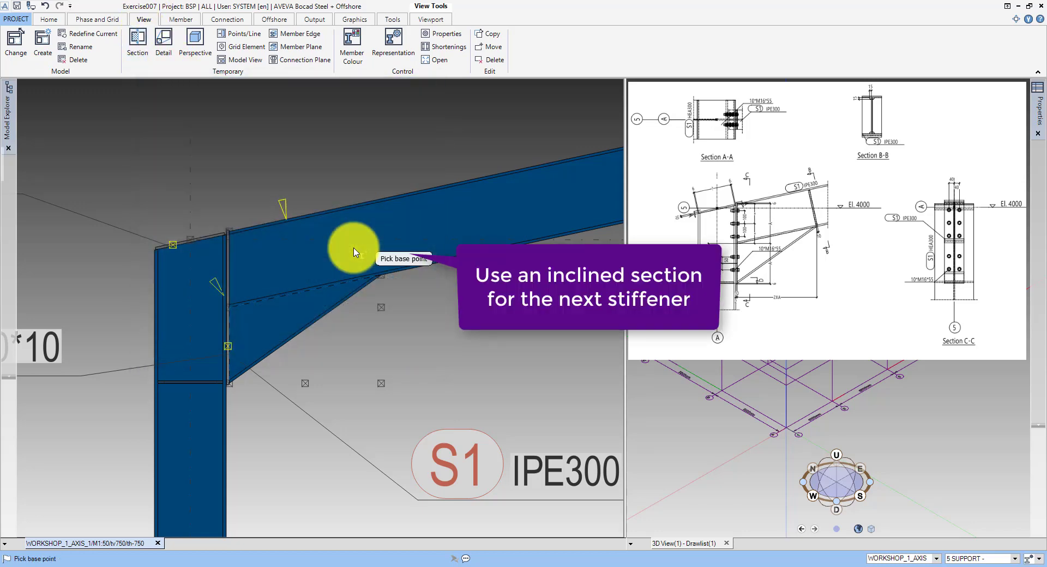
{"action": "left_click", "coordinate": [427, 187]}
{"action": "left_click", "coordinate": [416, 180]}
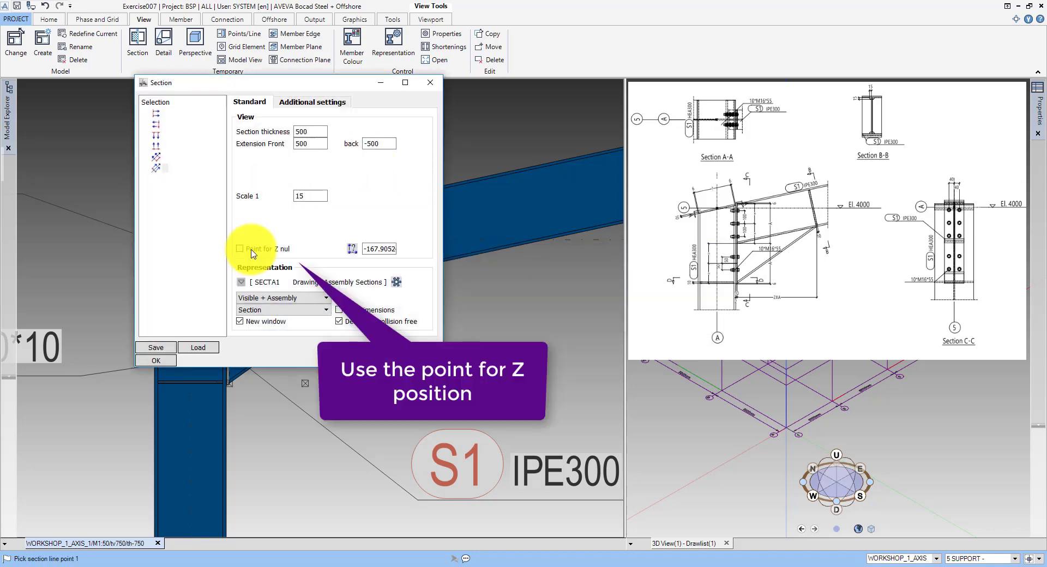
{"action": "left_click", "coordinate": [157, 360]}
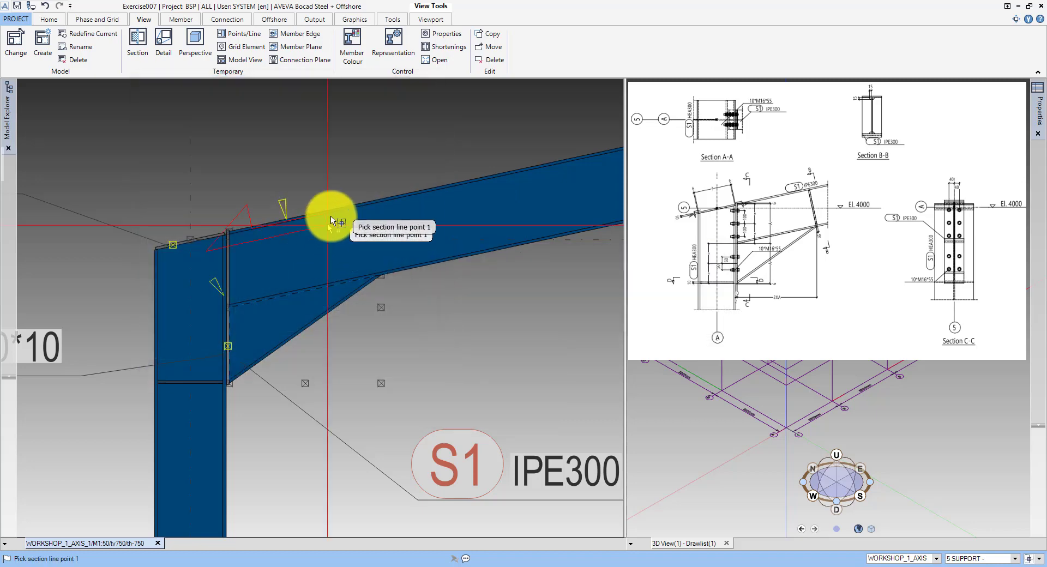
- Place the section line across the rafter looking toward the column, with the zero Z point where the haunch tip meets the rafter
{"action": "left_click", "coordinate": [374, 173]}
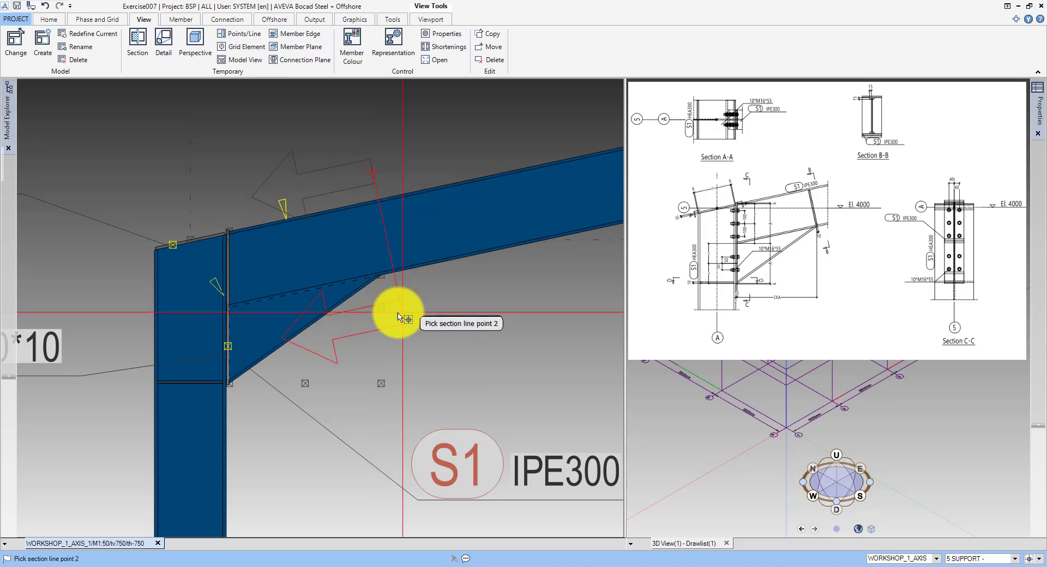
{"action": "left_click", "coordinate": [403, 314]}
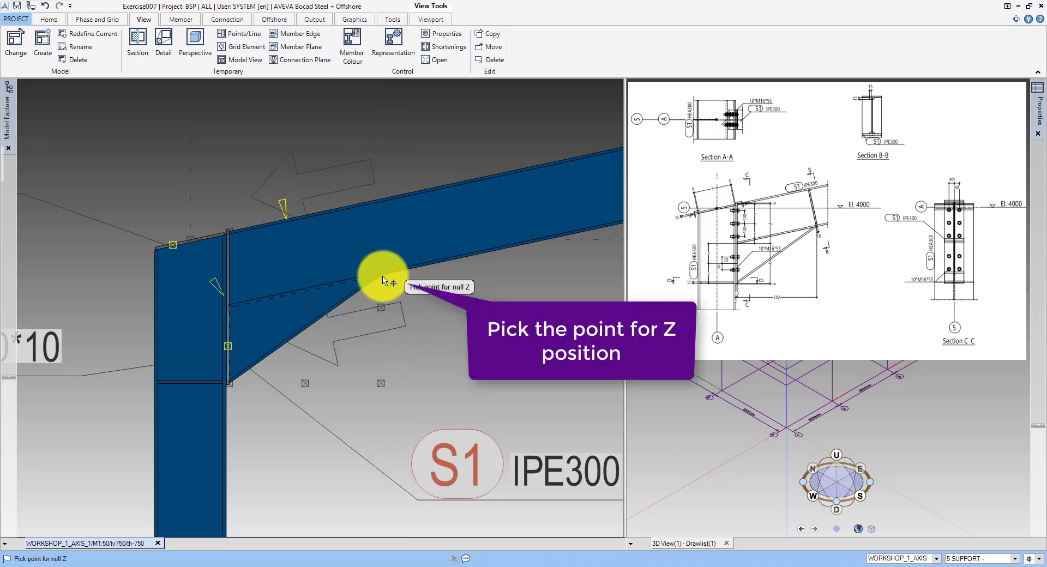
{"action": "left_click", "coordinate": [384, 280]}
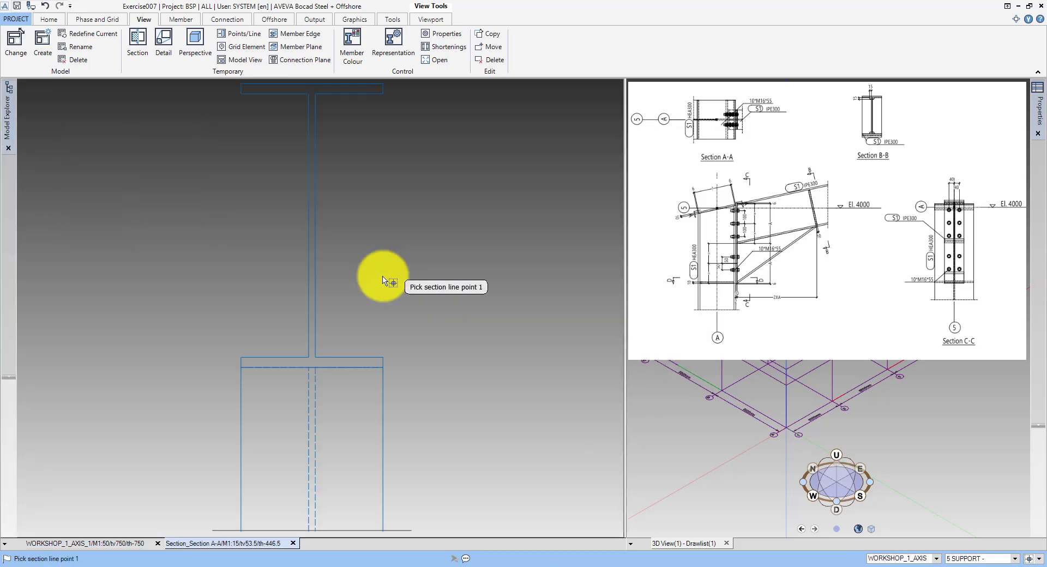
- Set member points on the rafter section's corners and confirm an outline plate designated STIFFENER with profile PL10, material S235JR and the lowest anchor
{"action": "left_click", "coordinate": [53, 22]}
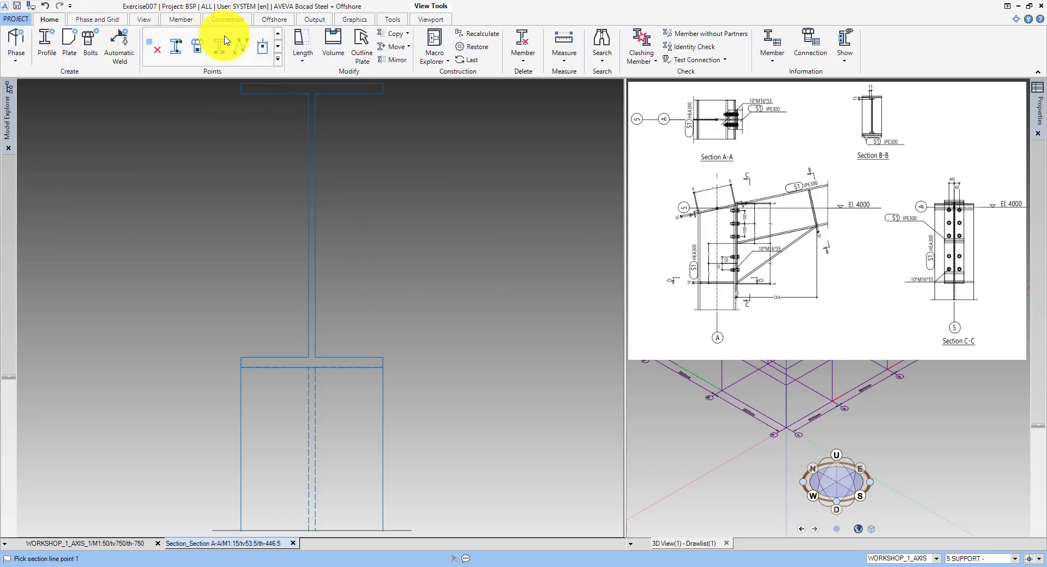
{"action": "left_click", "coordinate": [176, 46]}
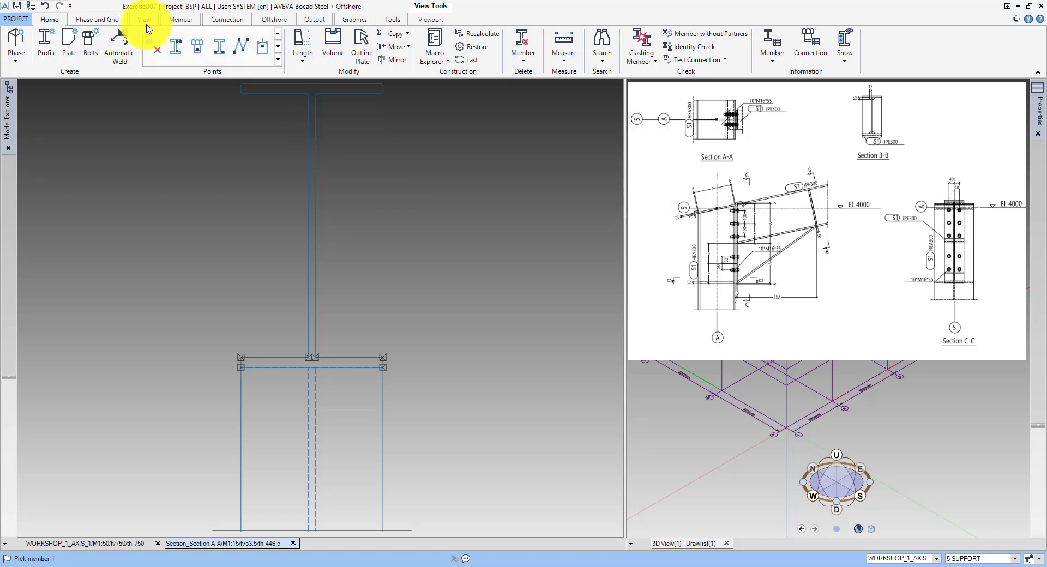
{"action": "left_click", "coordinate": [70, 39]}
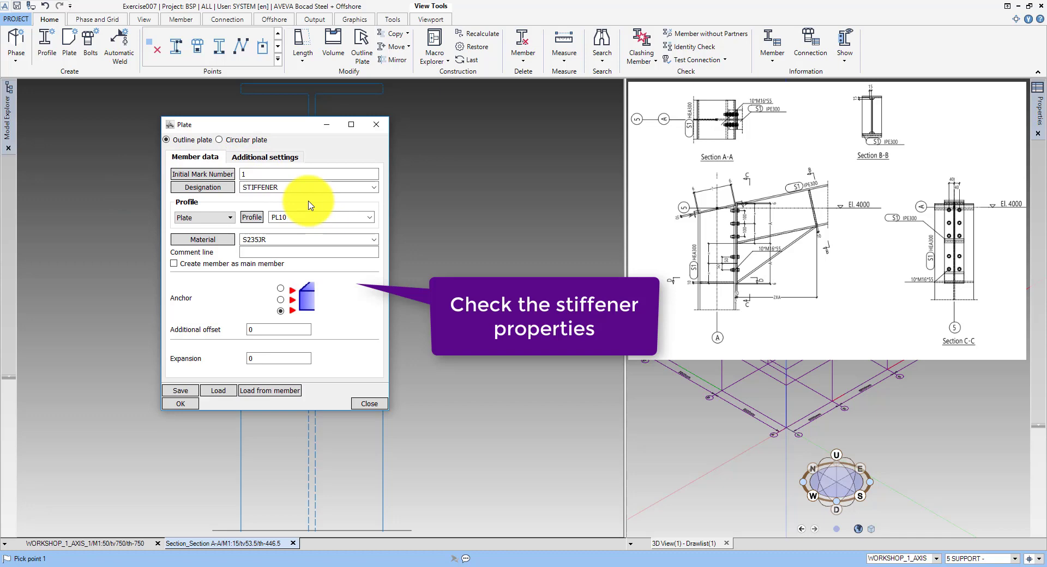
{"action": "left_click", "coordinate": [181, 404]}
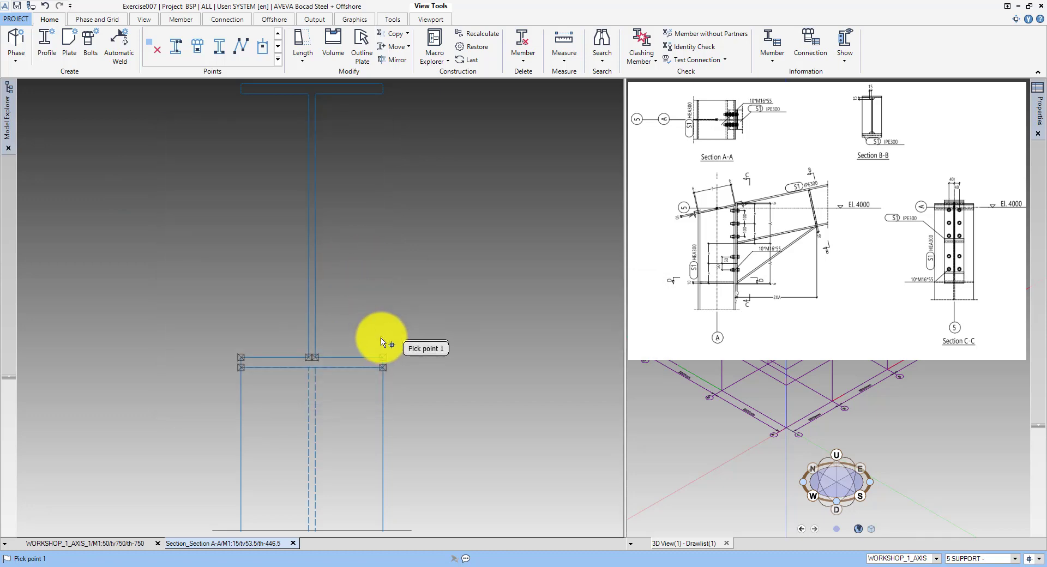
- Outline the stiffener through the four corner points between the rafter flanges on one side of the web
{"action": "left_click", "coordinate": [383, 358]}
{"action": "left_click", "coordinate": [383, 94]}
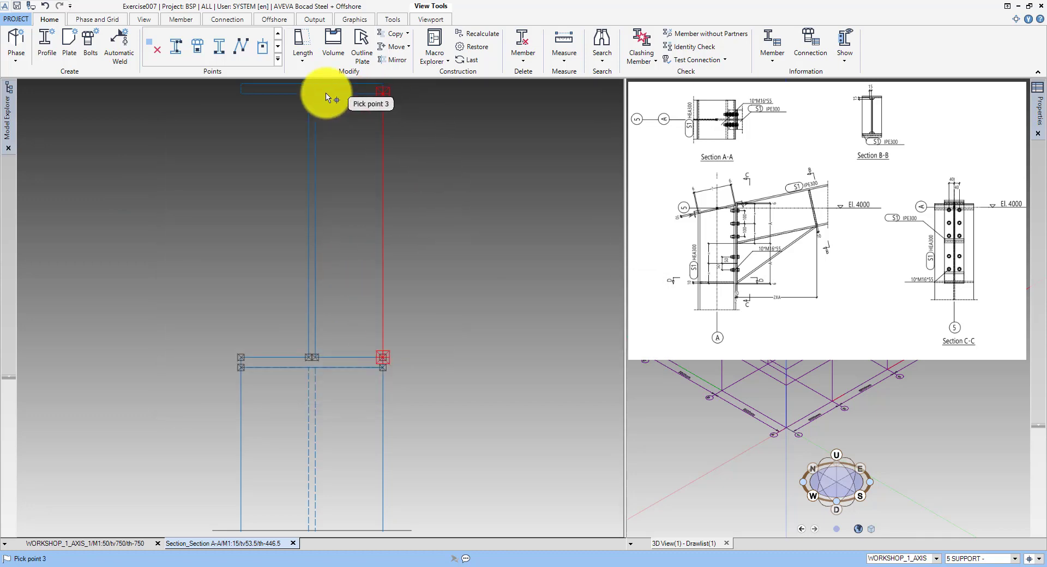
{"action": "left_click", "coordinate": [315, 94]}
{"action": "left_click", "coordinate": [315, 357]}
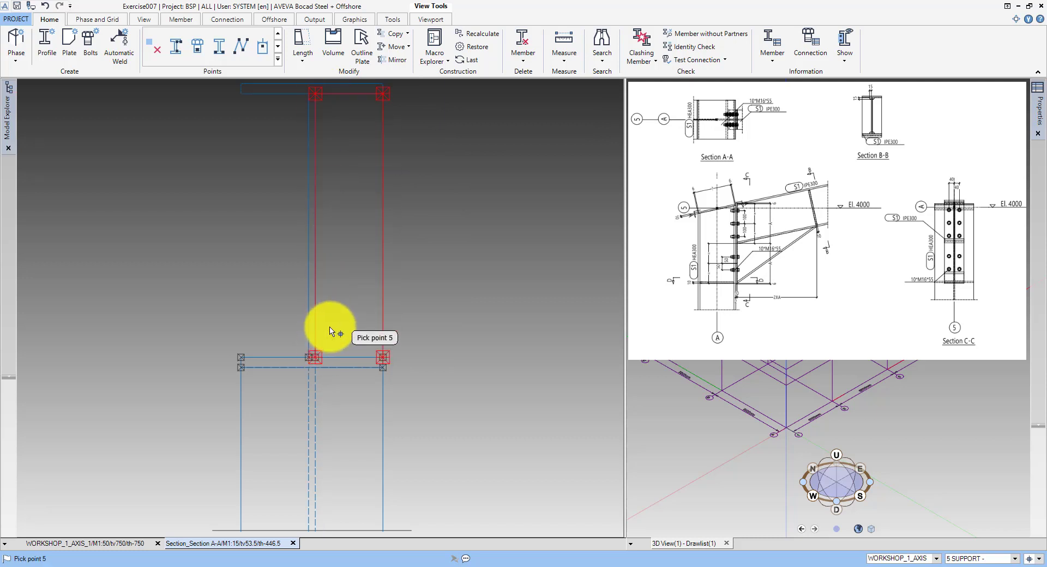
{"action": "key", "text": "Return"}
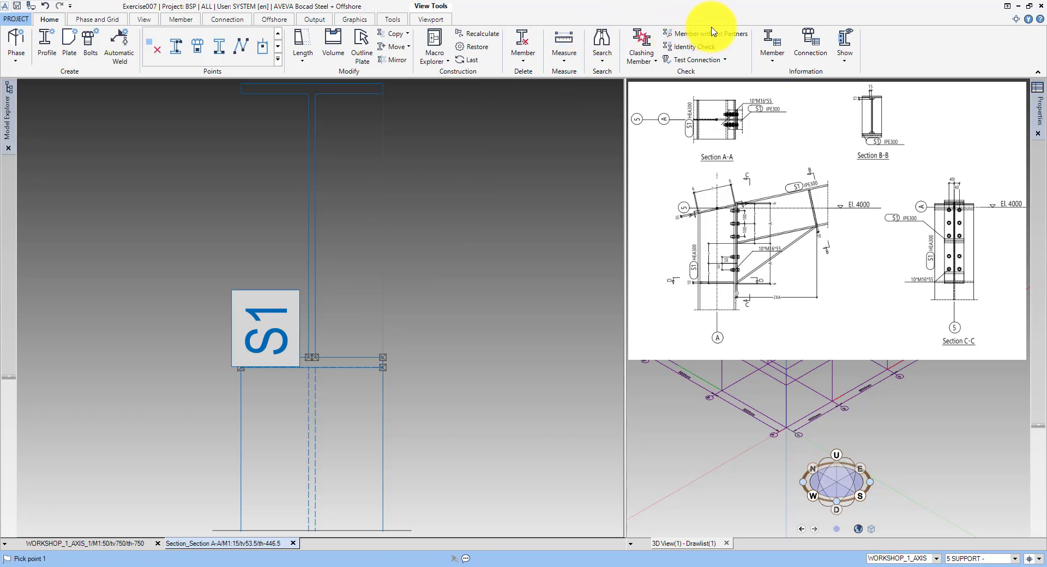
- Check the rafter's inside radius in its member profile properties
{"action": "left_click", "coordinate": [769, 44]}
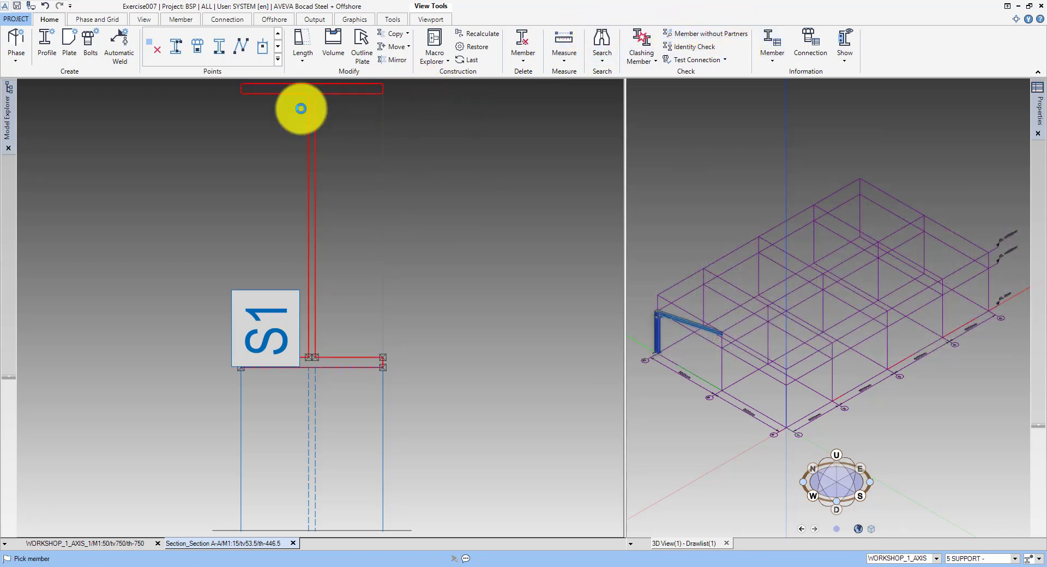
{"action": "left_click", "coordinate": [302, 112]}
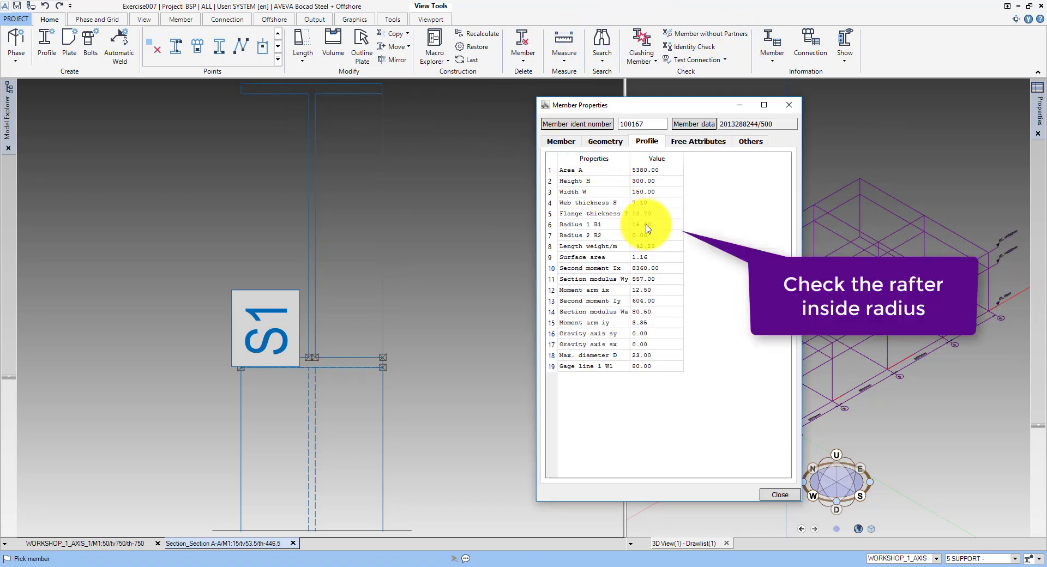
{"action": "left_click", "coordinate": [789, 104]}
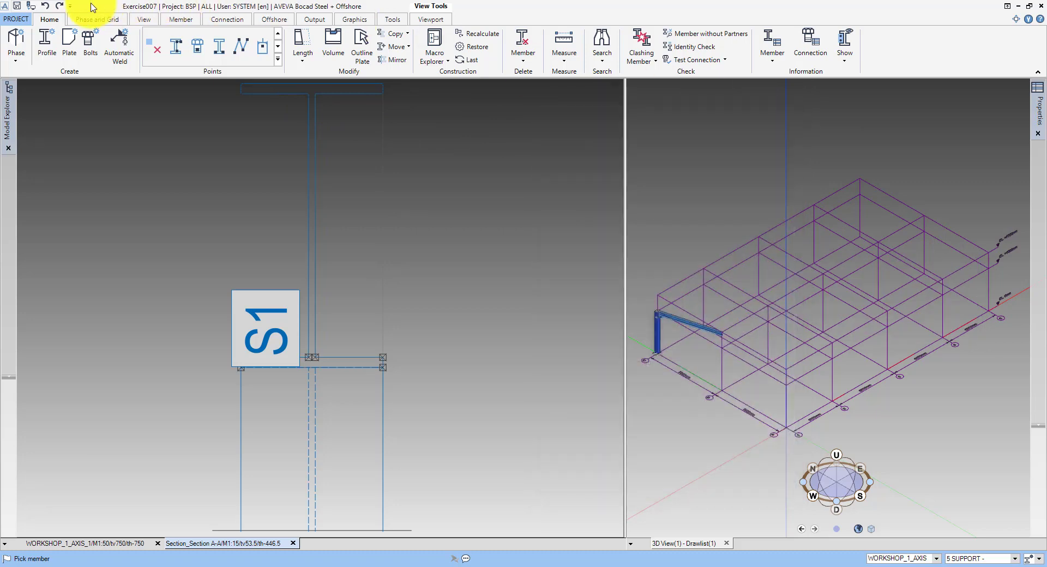
- Edit the rafter stiffener's outline and add 15 by 15 snipes at both corners where the web meets the flanges
{"action": "left_click", "coordinate": [360, 48]}
{"action": "left_click", "coordinate": [86, 103]}
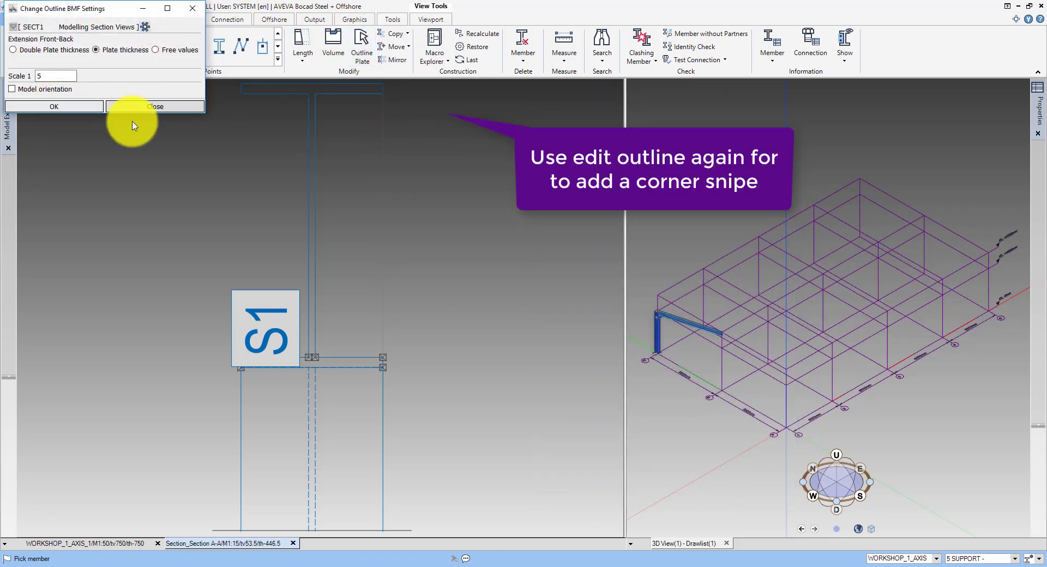
{"action": "left_click", "coordinate": [384, 137]}
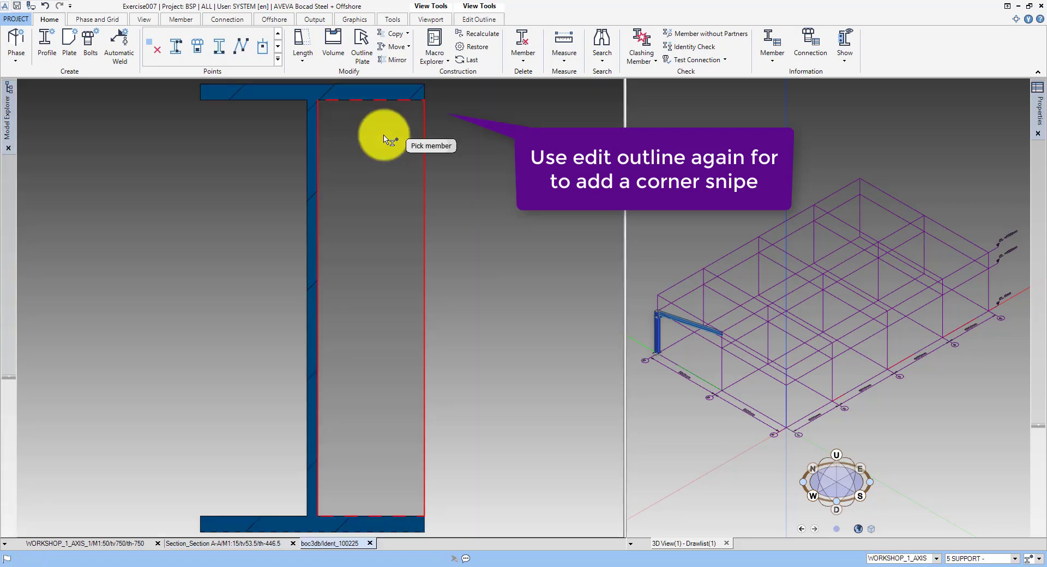
{"action": "left_click", "coordinate": [470, 19]}
{"action": "left_click", "coordinate": [436, 36]}
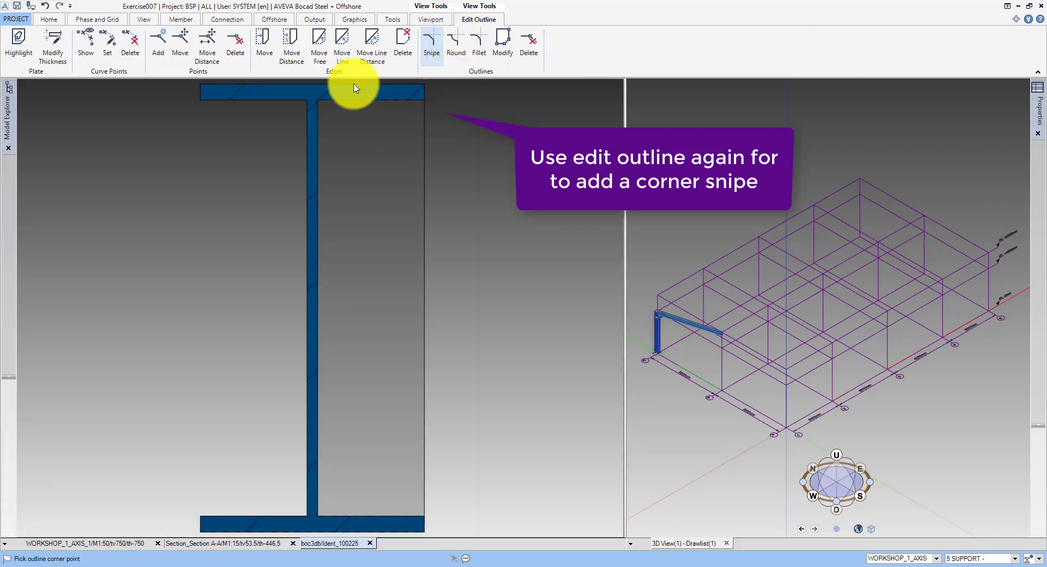
{"action": "left_click", "coordinate": [320, 102]}
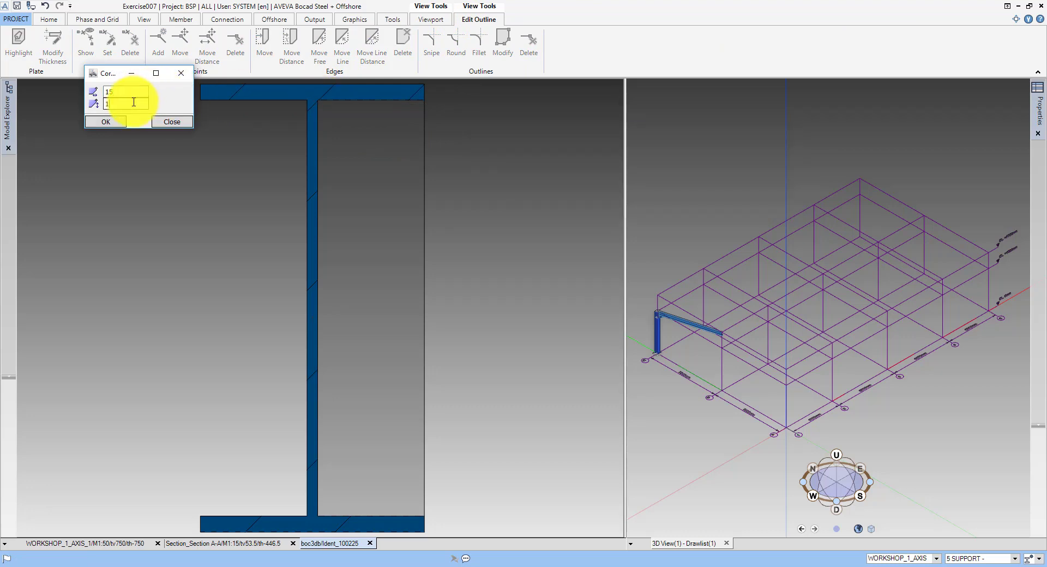
{"action": "left_click", "coordinate": [113, 118]}
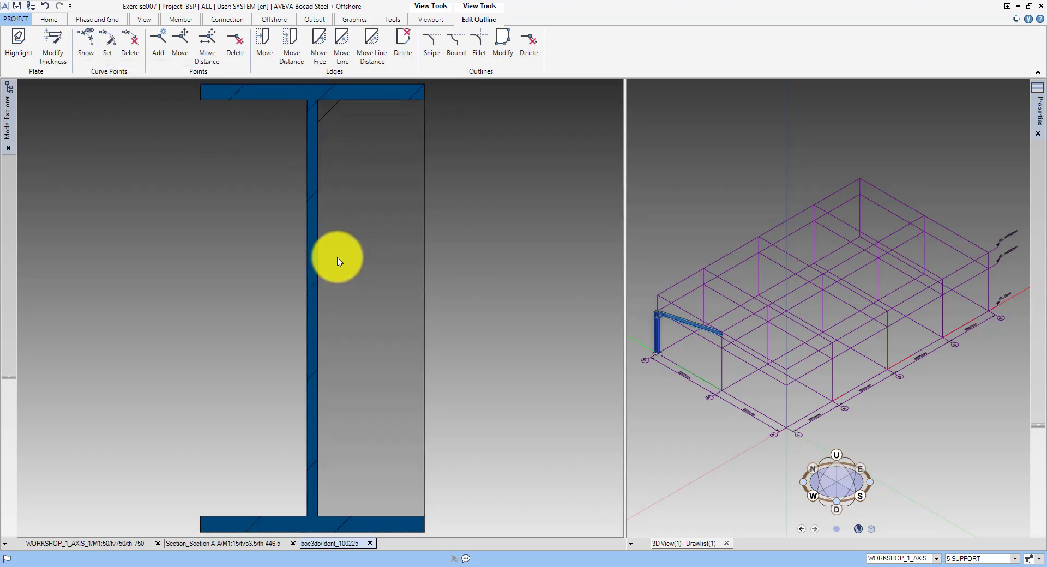
{"action": "left_click", "coordinate": [319, 516]}
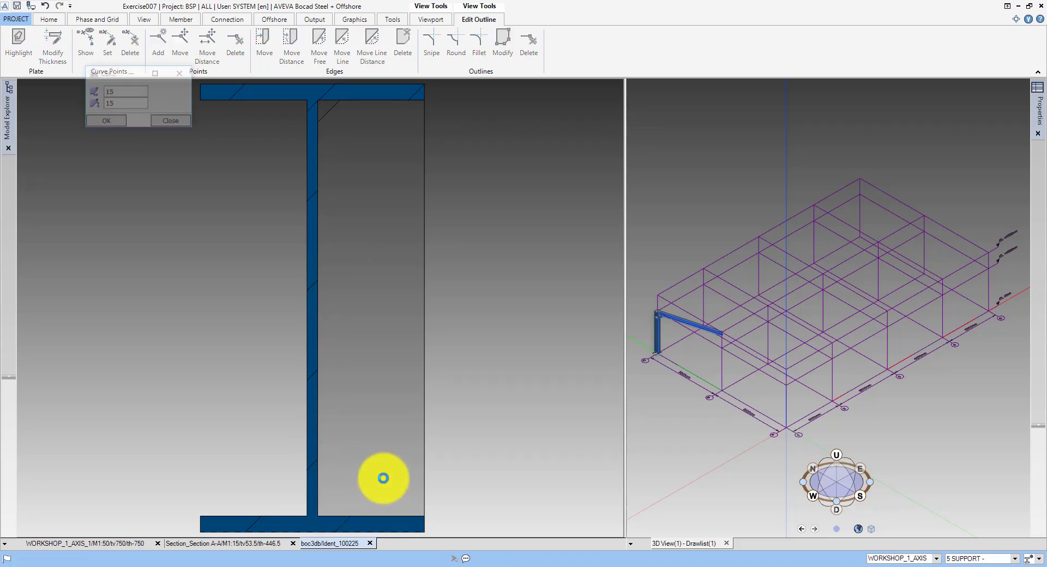
{"action": "left_click", "coordinate": [121, 126]}
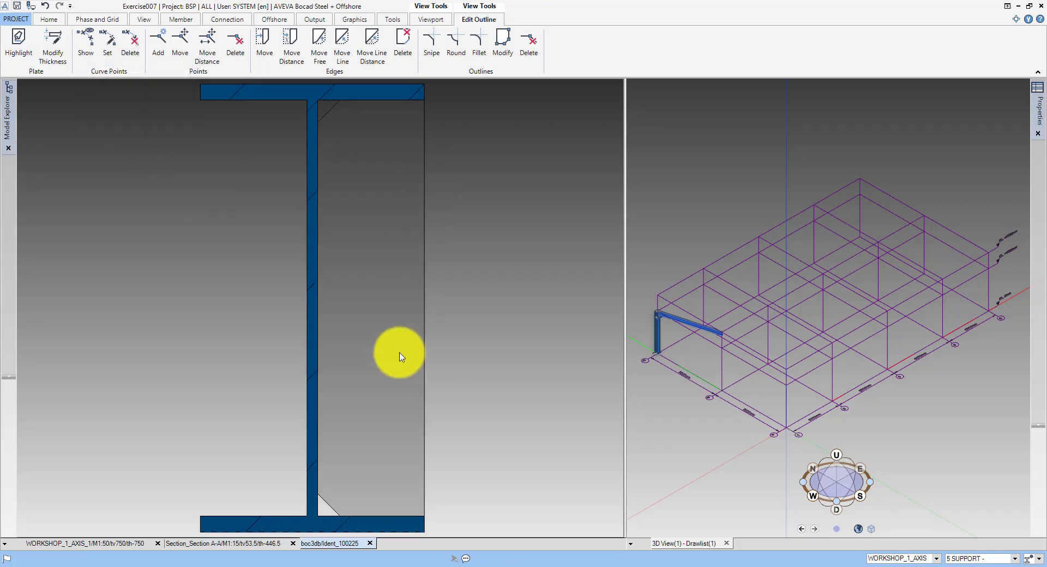
- Set a point at the midpoint of the outer edge of the rafter's lower flange
{"action": "scroll", "coordinate": [396, 352], "scroll_direction": "down", "scroll_amount": 1}
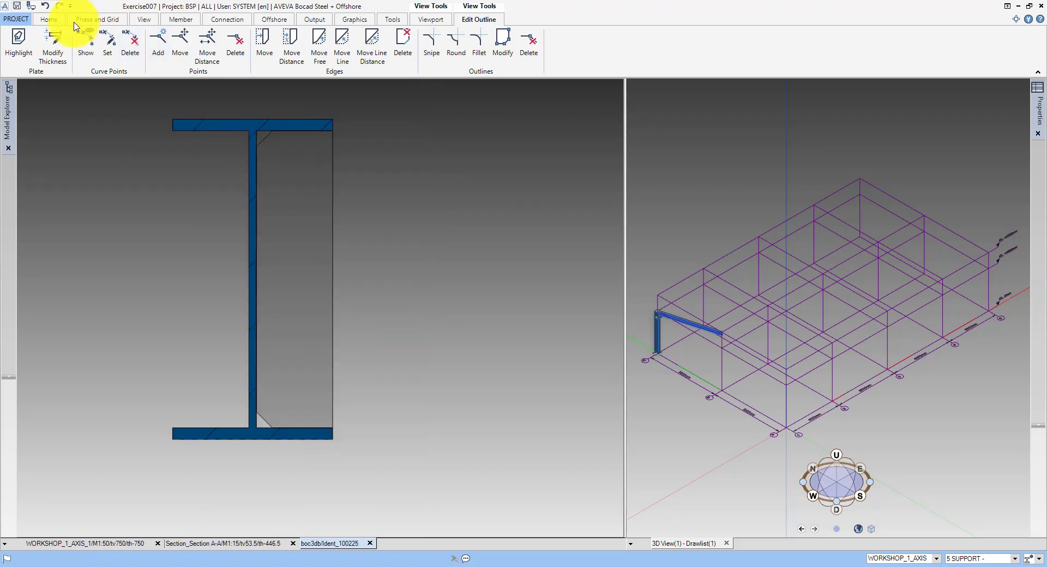
{"action": "left_click", "coordinate": [49, 20]}
{"action": "left_click", "coordinate": [279, 59]}
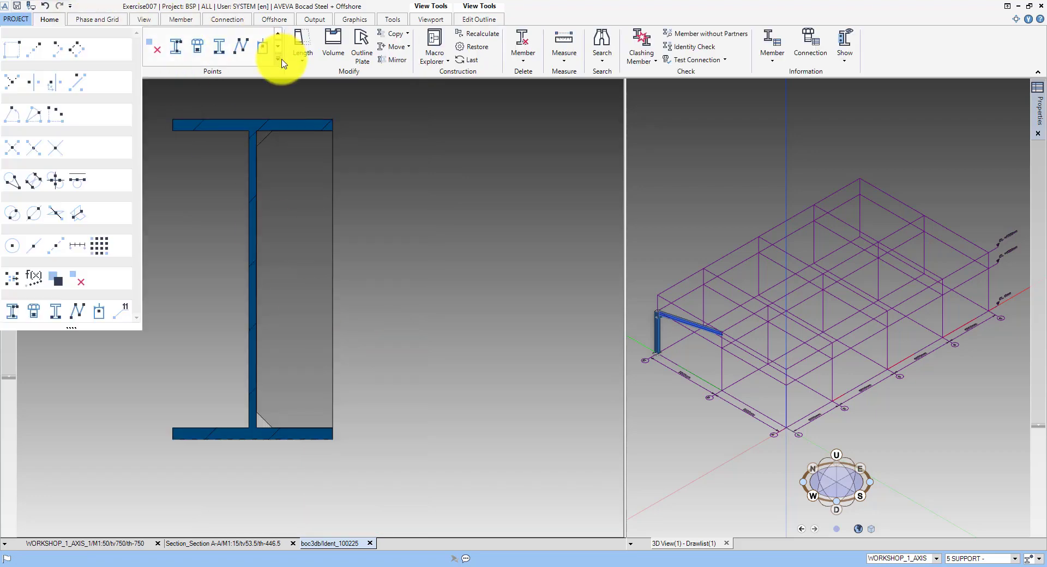
{"action": "left_click", "coordinate": [34, 245]}
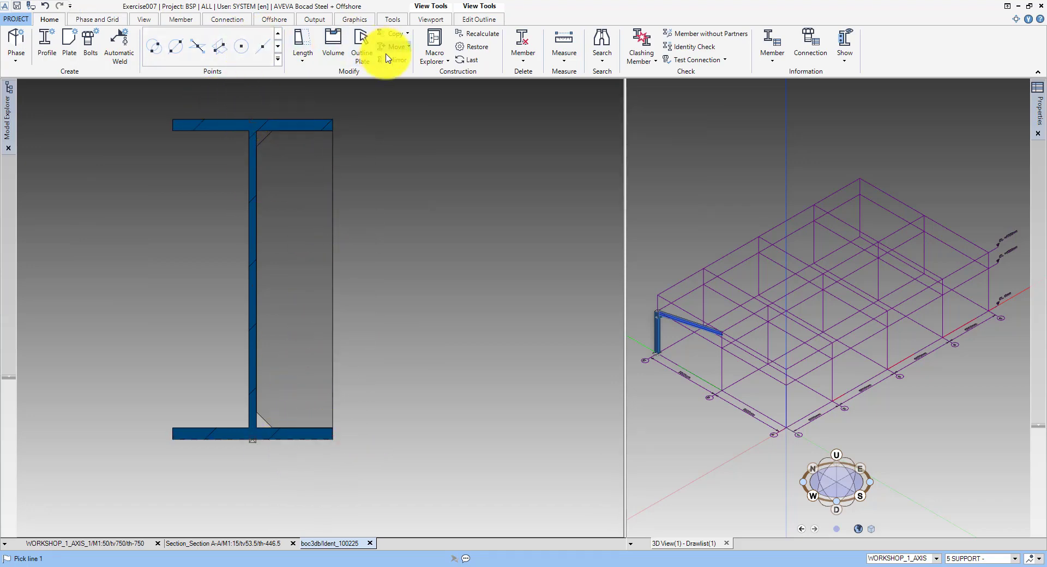
- Weld the rafter stiffener to the rafter and mirror the welded stiffener about the centreline of the rafter's web
{"action": "left_click", "coordinate": [120, 38]}
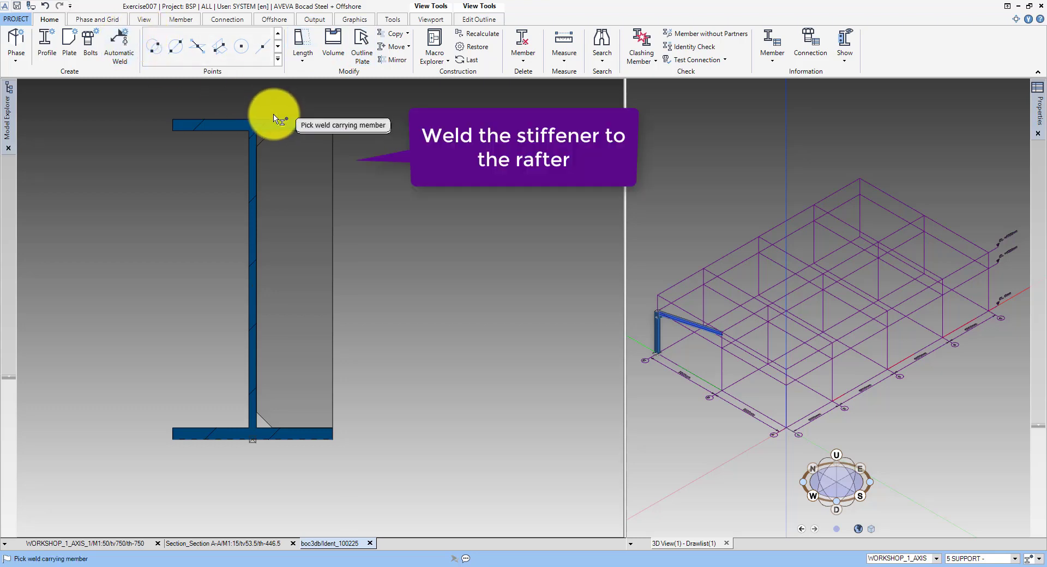
{"action": "left_click", "coordinate": [312, 165]}
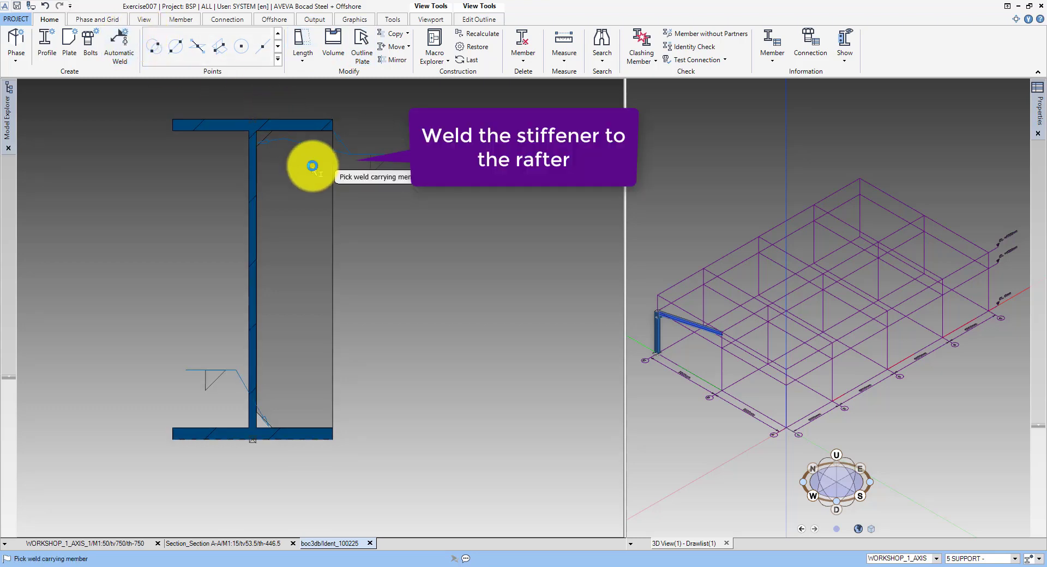
{"action": "left_click", "coordinate": [390, 60]}
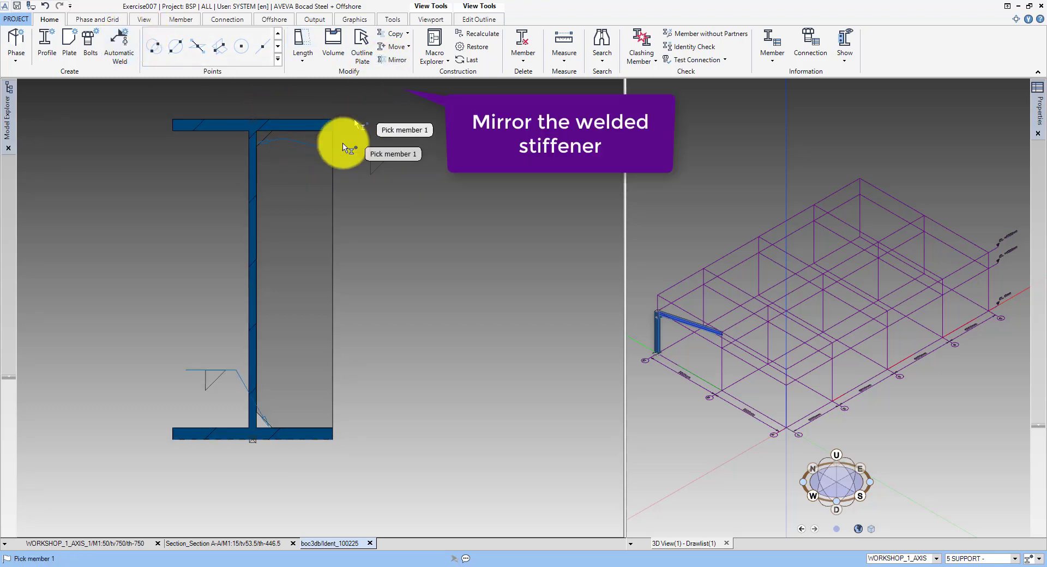
{"action": "left_click", "coordinate": [339, 192]}
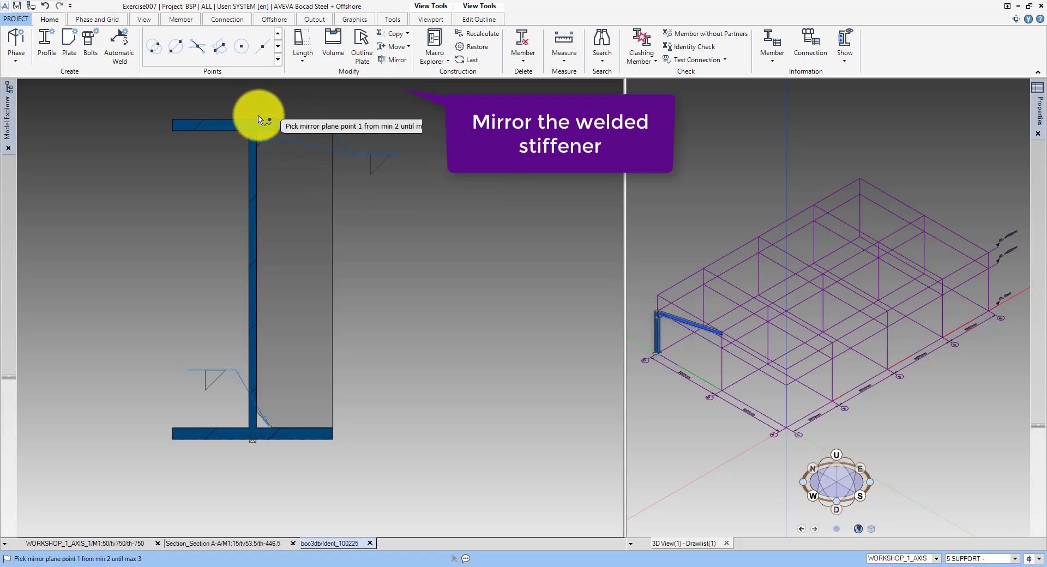
{"action": "left_click", "coordinate": [259, 118]}
{"action": "left_click", "coordinate": [251, 436]}
{"action": "key", "text": "Return"}
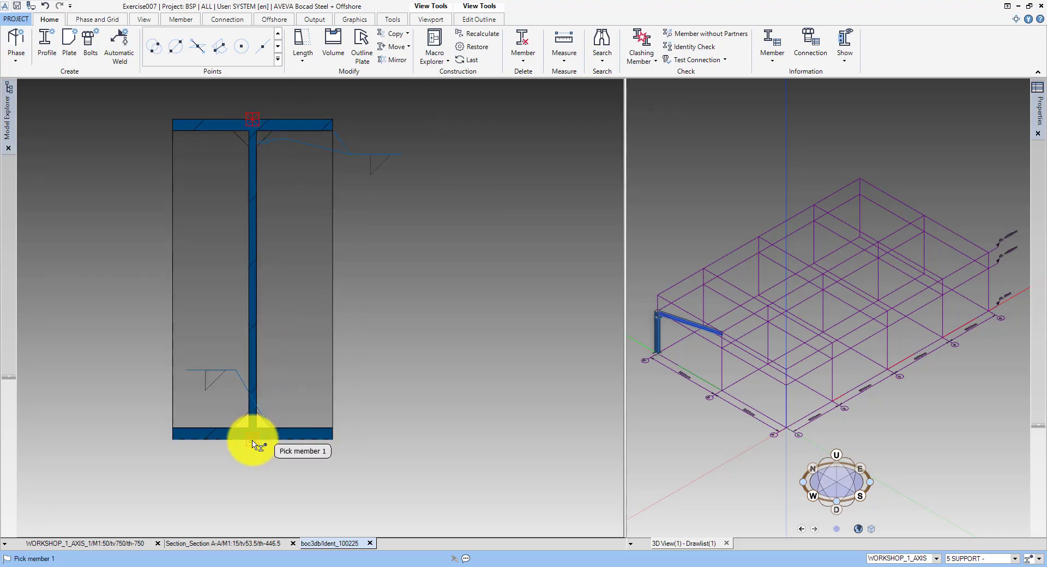
{"action": "left_click", "coordinate": [254, 443]}
- Close the stiffener's member view and the Section A-A view without saving the section view
{"action": "left_click", "coordinate": [370, 544]}
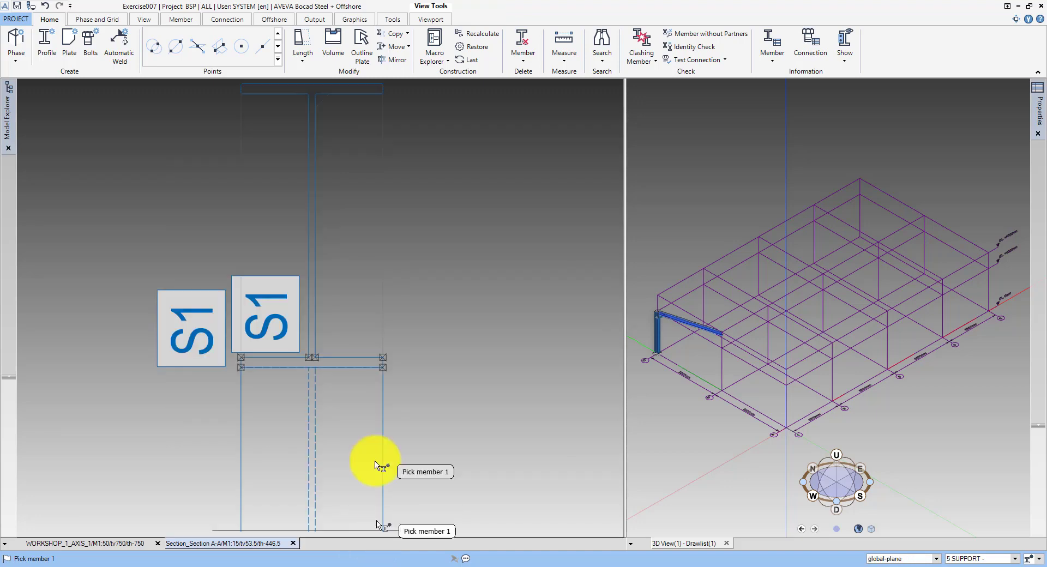
{"action": "left_click", "coordinate": [293, 543]}
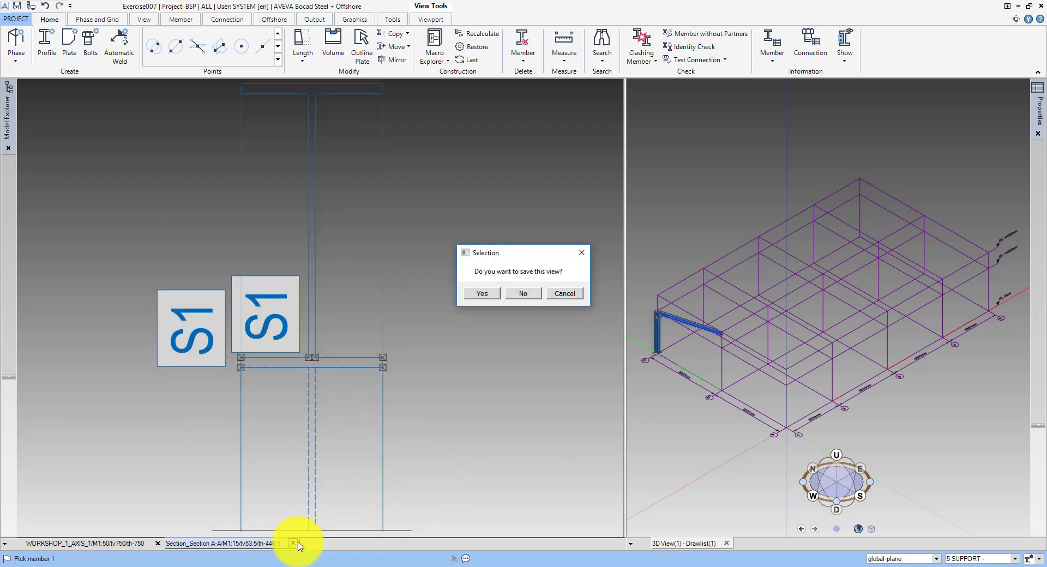
{"action": "left_click", "coordinate": [522, 301]}
{"action": "key", "text": "Escape"}
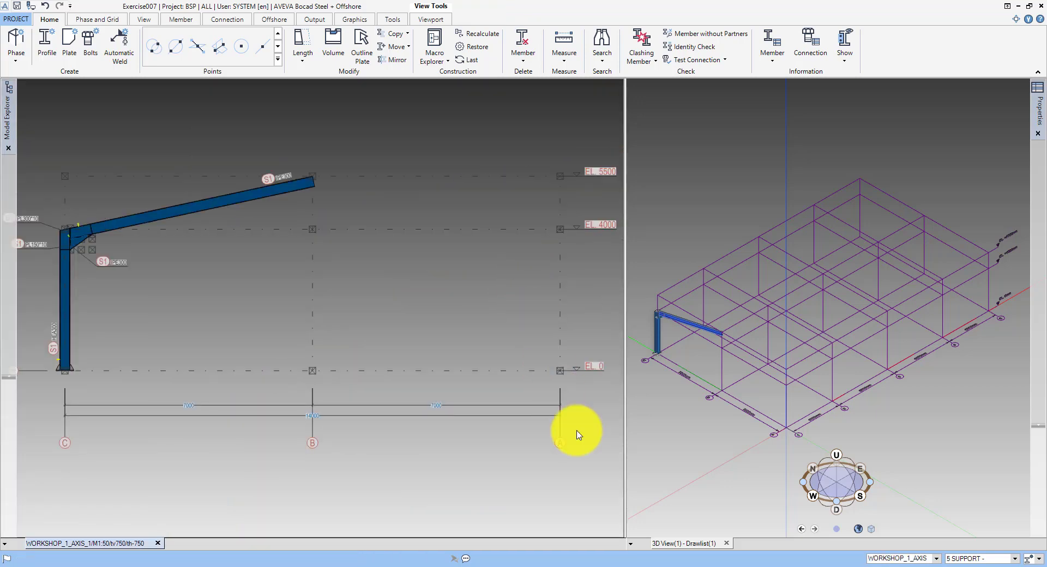
- Set a midpoint between the upper and lower ends of the endplate as reference for the bolt locations
{"action": "scroll", "coordinate": [654, 316], "scroll_direction": "up", "scroll_amount": 5}
{"action": "scroll", "coordinate": [656, 317], "scroll_direction": "up", "scroll_amount": 2}
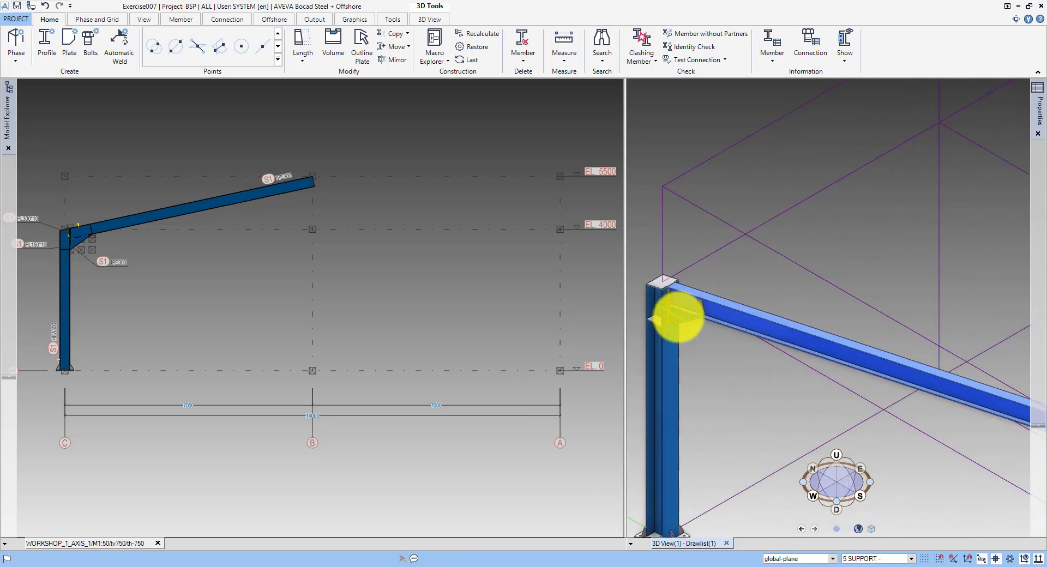
{"action": "middle_click_drag", "start_coordinate": [682, 316], "coordinate": [736, 227]}
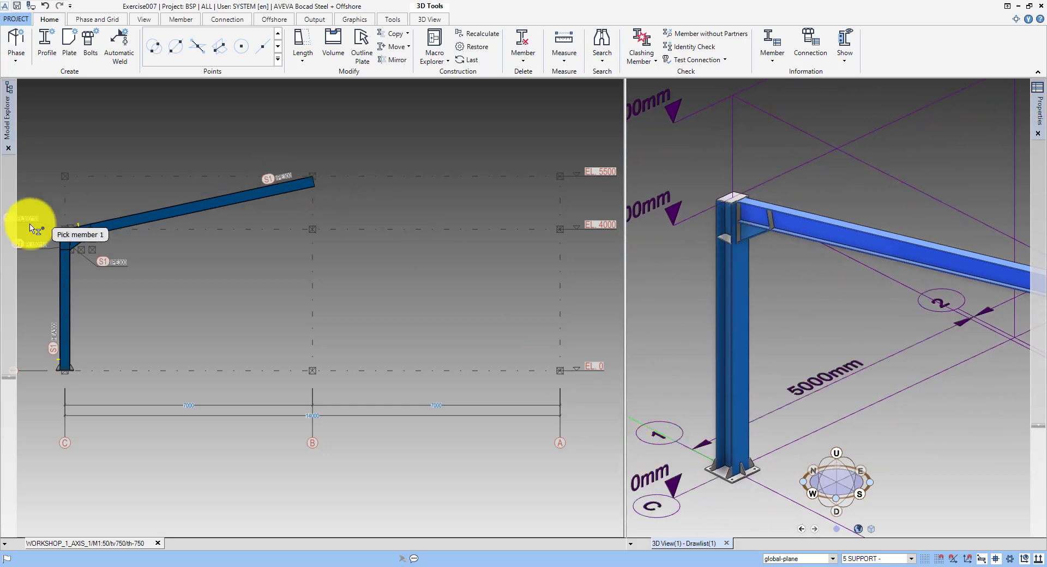
{"action": "scroll", "coordinate": [121, 284], "scroll_direction": "up", "scroll_amount": 5}
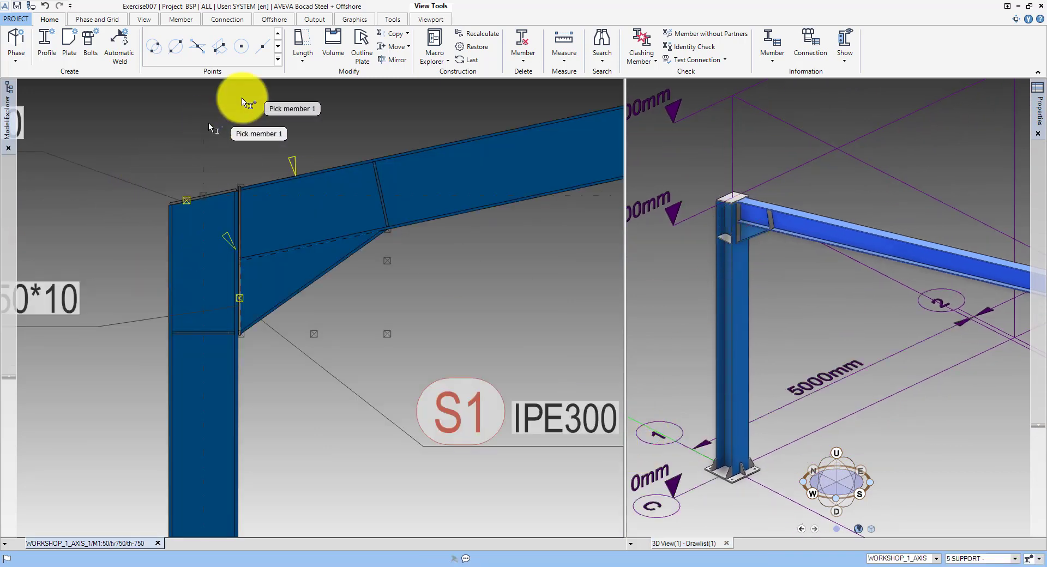
{"action": "left_click", "coordinate": [277, 59]}
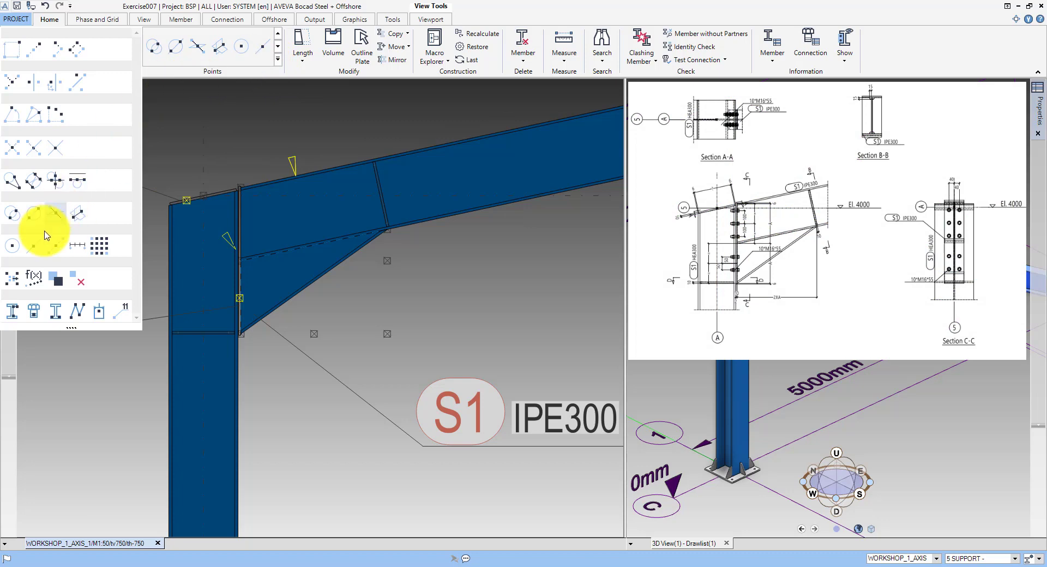
{"action": "left_click", "coordinate": [55, 247]}
{"action": "left_click", "coordinate": [241, 187]}
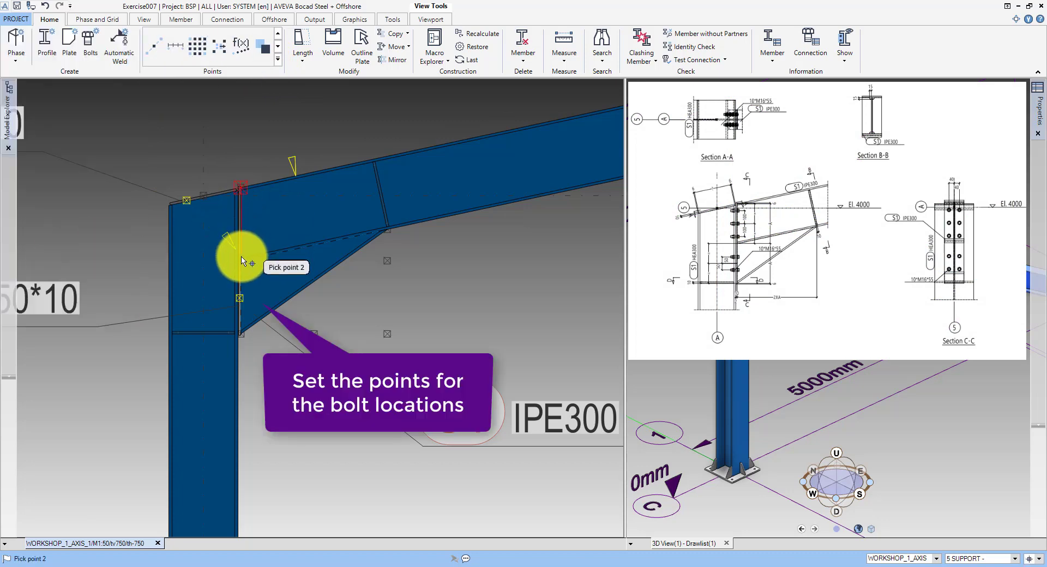
{"action": "left_click", "coordinate": [239, 329]}
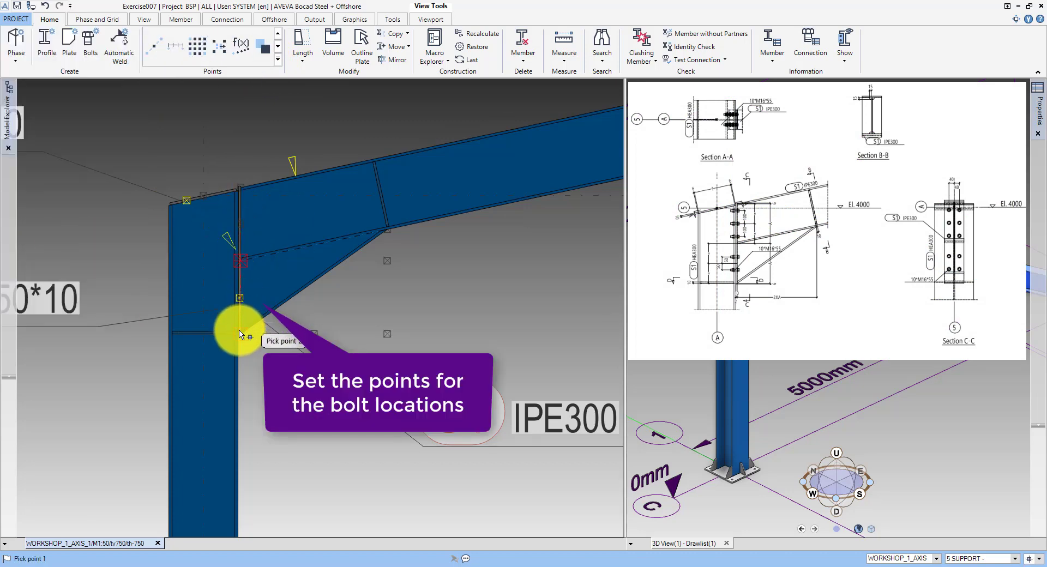
- Set the bolt location points with Lengthen along the endplate, upwards and downwards from its midpoint, at the reference drawing's spacings
{"action": "left_click", "coordinate": [278, 59]}
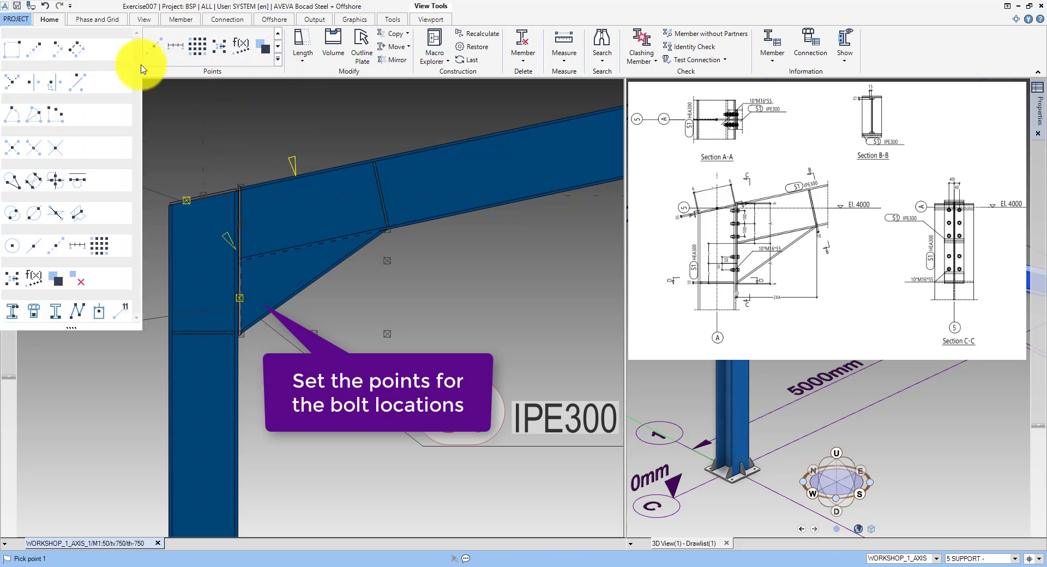
{"action": "left_click", "coordinate": [35, 50]}
{"action": "right_click", "coordinate": [327, 267]}
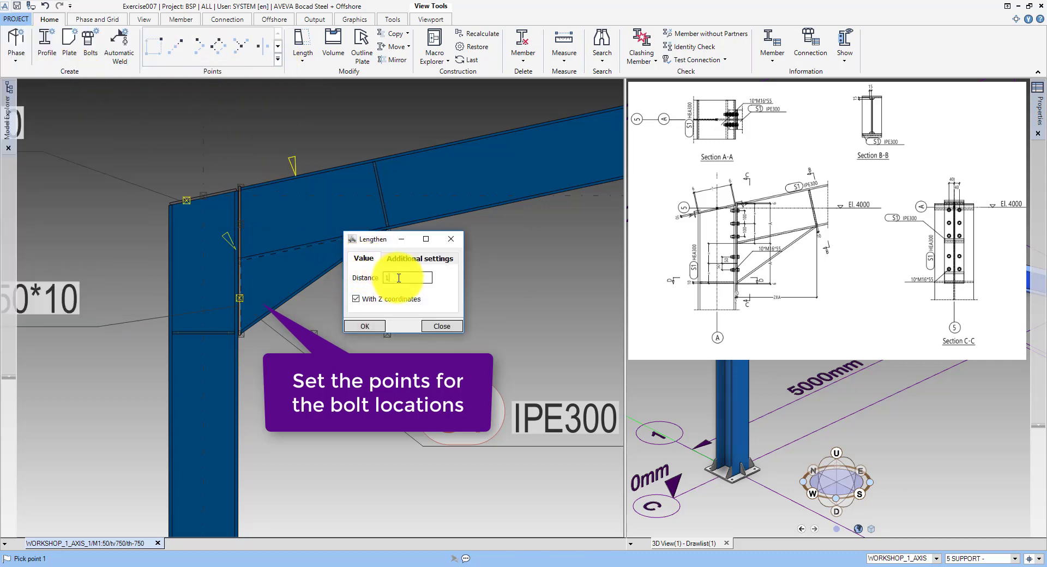
{"action": "left_click", "coordinate": [369, 326]}
{"action": "left_click", "coordinate": [240, 264]}
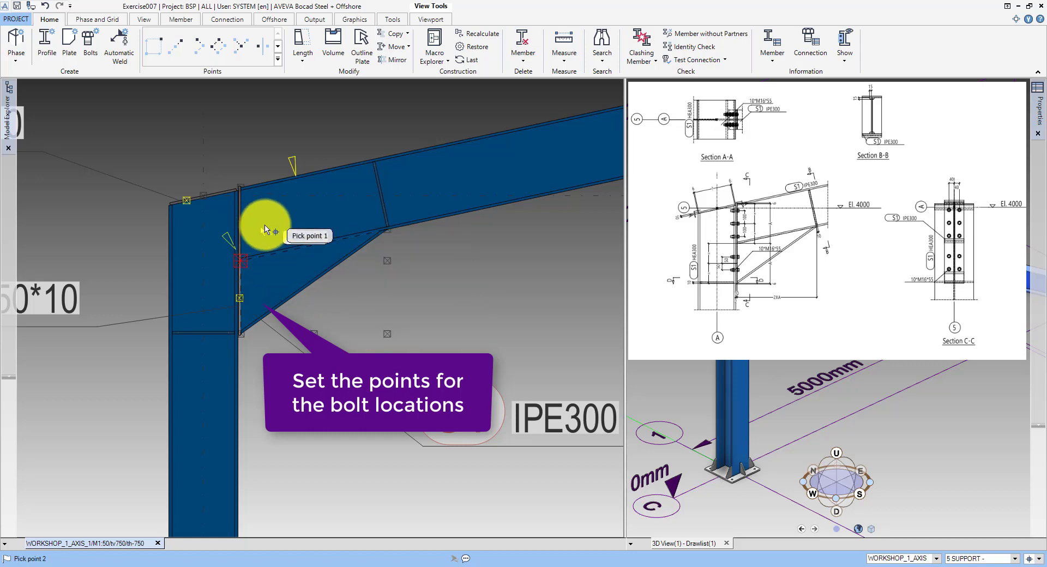
{"action": "right_click", "coordinate": [297, 227]}
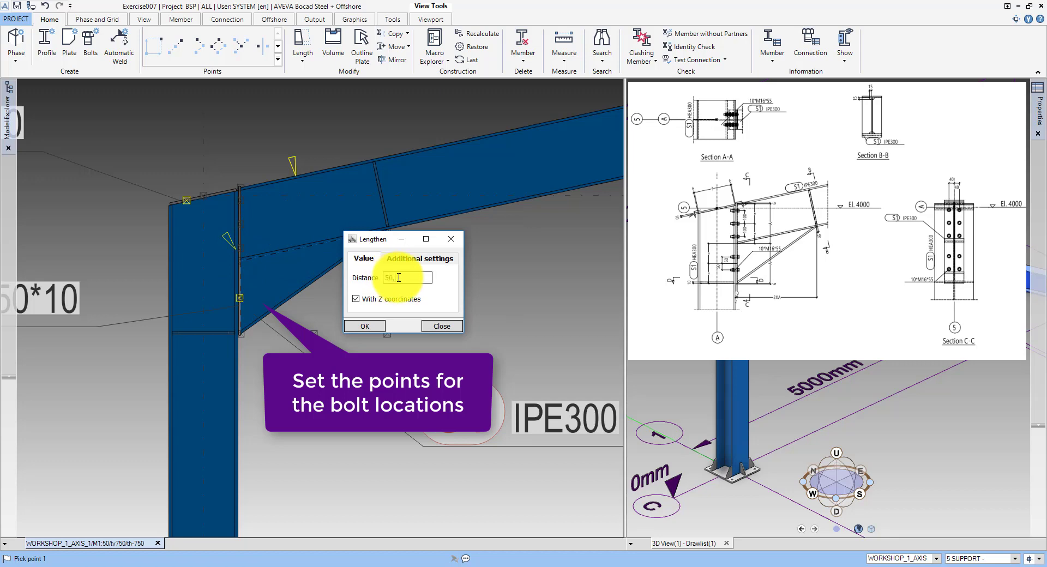
{"action": "left_click", "coordinate": [364, 326]}
{"action": "left_click", "coordinate": [241, 260]}
{"action": "left_click", "coordinate": [243, 297]}
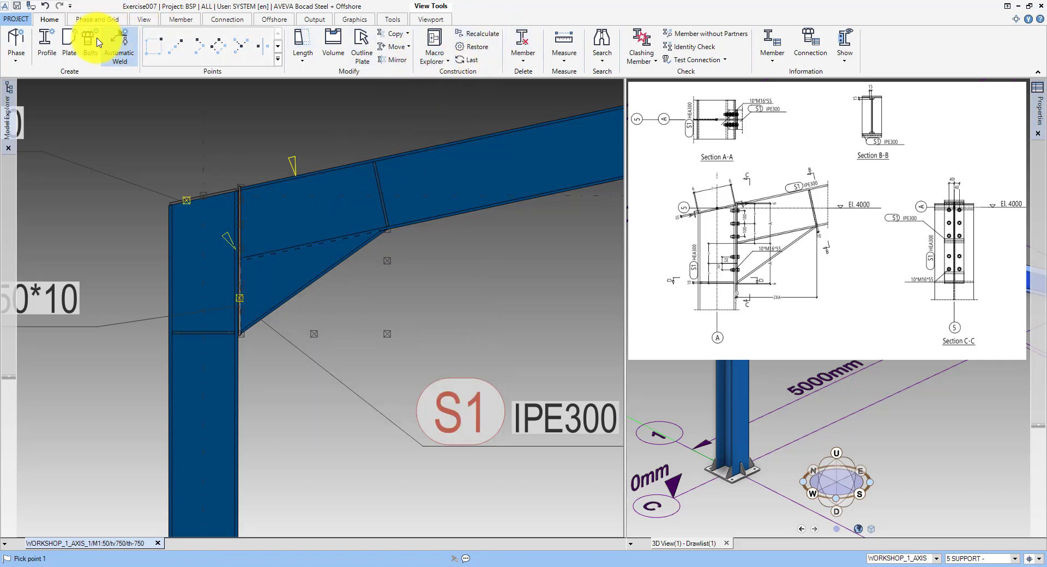
- Check the M16 bolt specifications and set the side view depth distances DZ to 40,-80
{"action": "left_click", "coordinate": [89, 37]}
{"action": "right_click", "coordinate": [357, 224]}
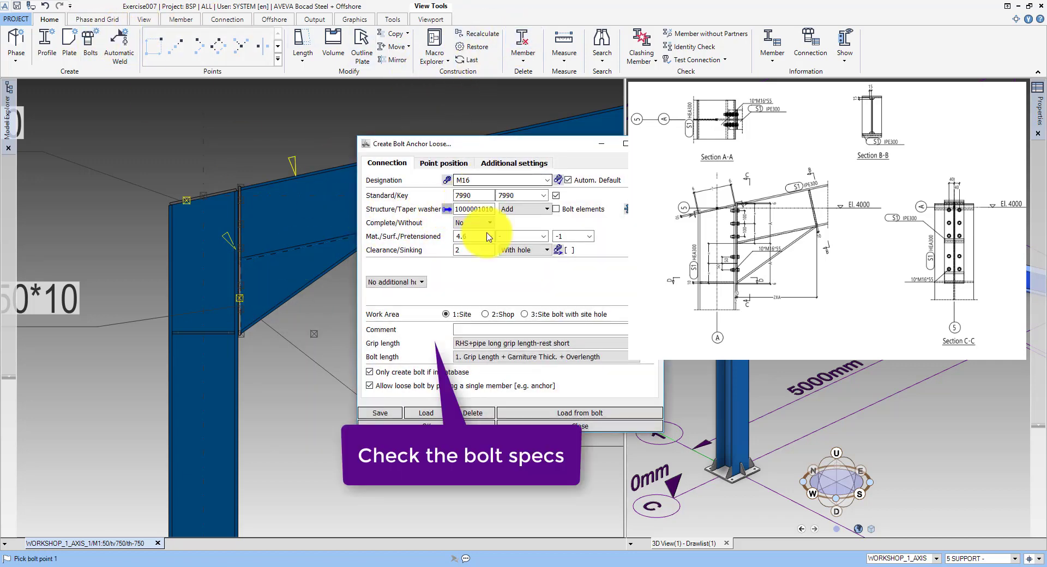
{"action": "left_click", "coordinate": [446, 161]}
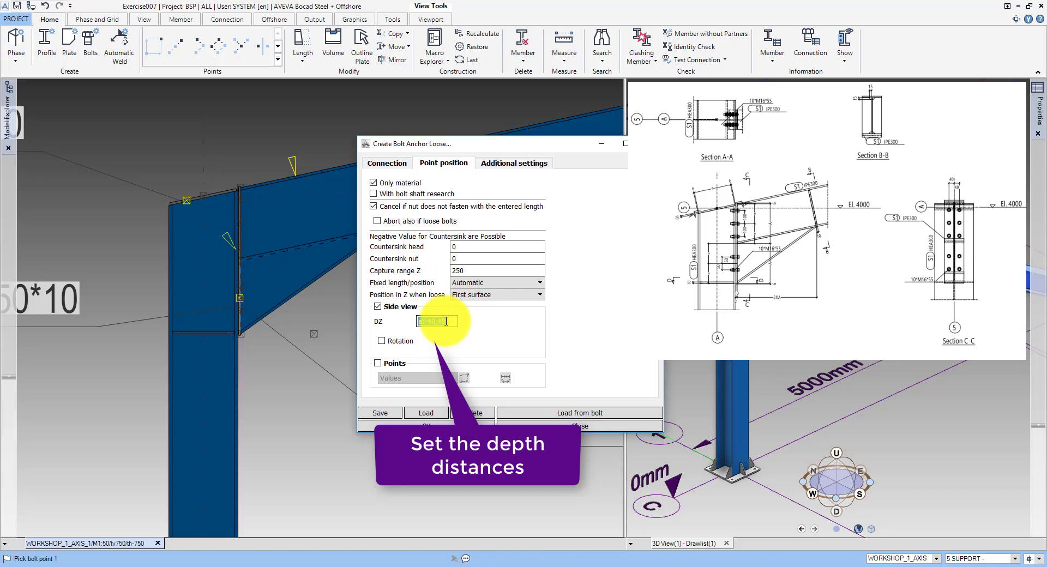
{"action": "left_click", "coordinate": [446, 322]}
{"action": "type", "text": "40,-80"}
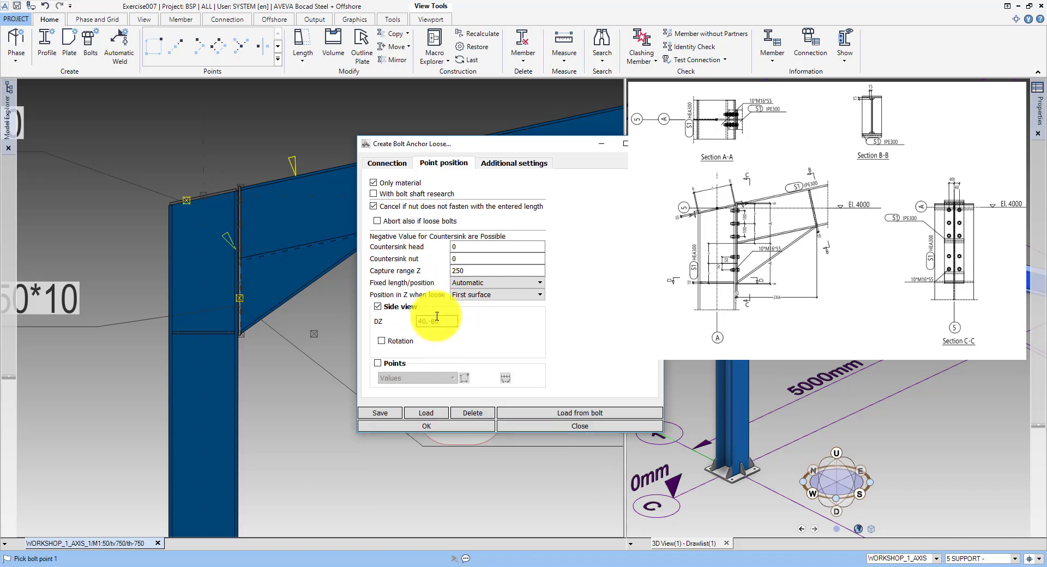
{"action": "left_click", "coordinate": [382, 426]}
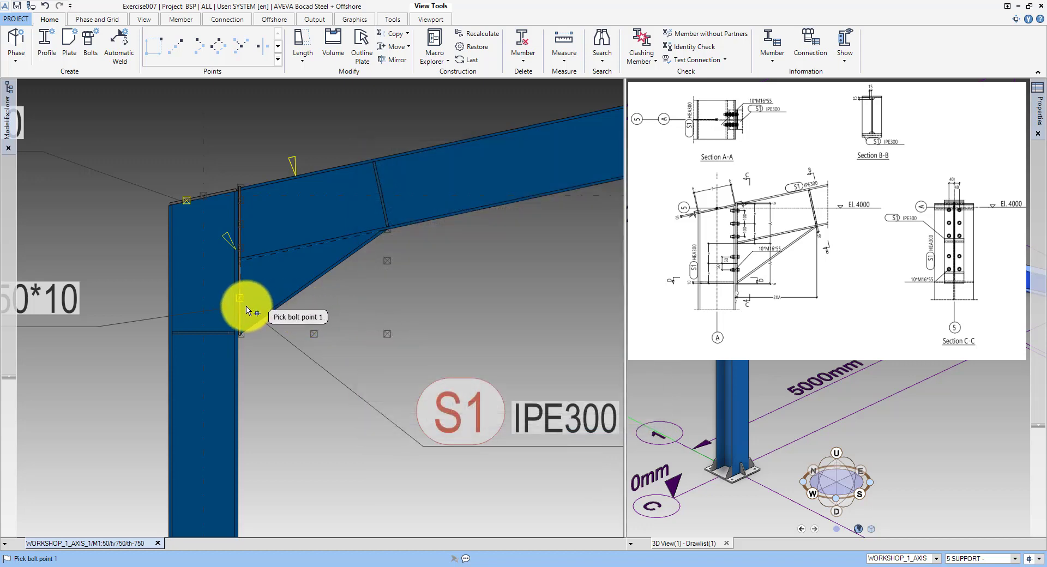
- Place the bolts at the five points along the endplate to connect it to the column flange
{"action": "left_click", "coordinate": [246, 309]}
{"action": "left_click", "coordinate": [245, 285]}
{"action": "left_click", "coordinate": [245, 249]}
{"action": "left_click", "coordinate": [245, 225]}
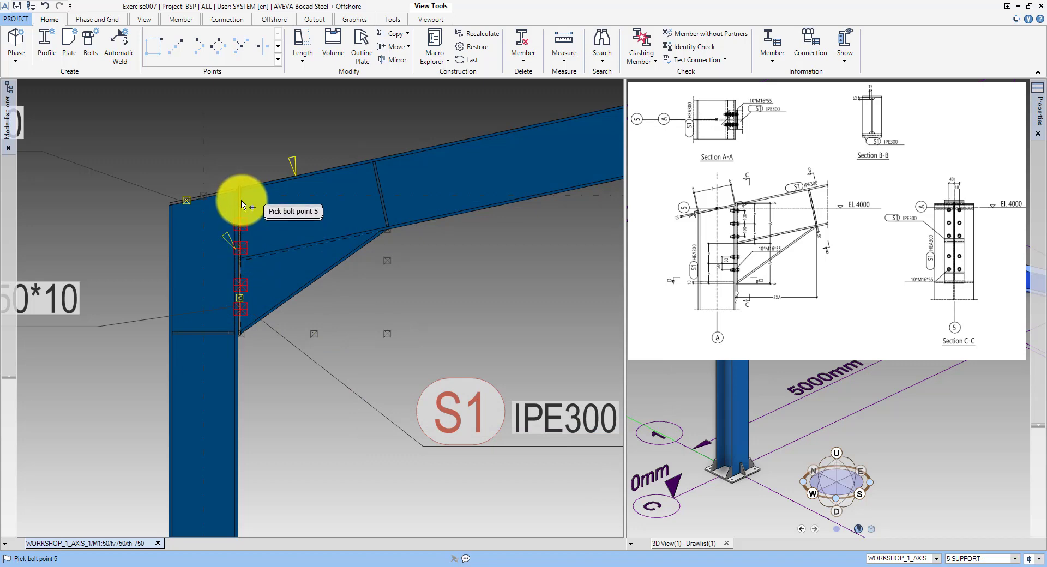
{"action": "left_click", "coordinate": [243, 207]}
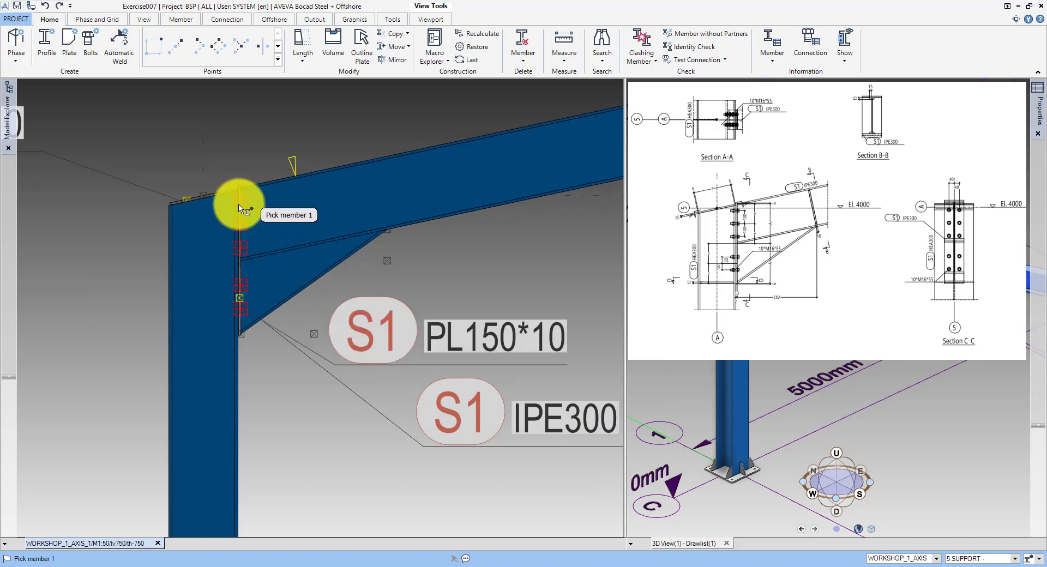
{"action": "left_click", "coordinate": [239, 208]}
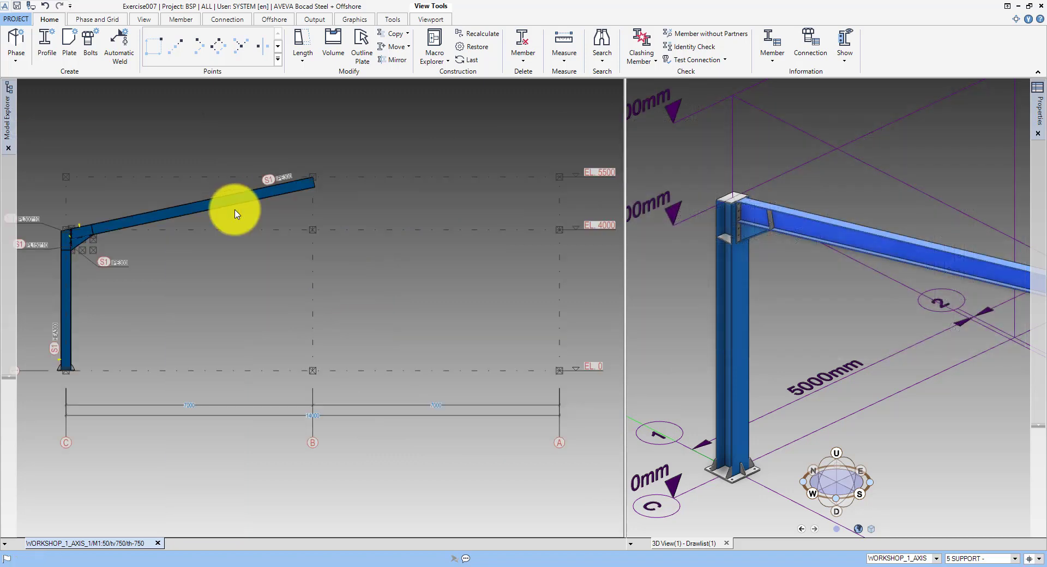
- Add automatic welds to the haunch and endplate joint and at the top of the column
{"action": "scroll", "coordinate": [140, 280], "scroll_direction": "up", "scroll_amount": 5}
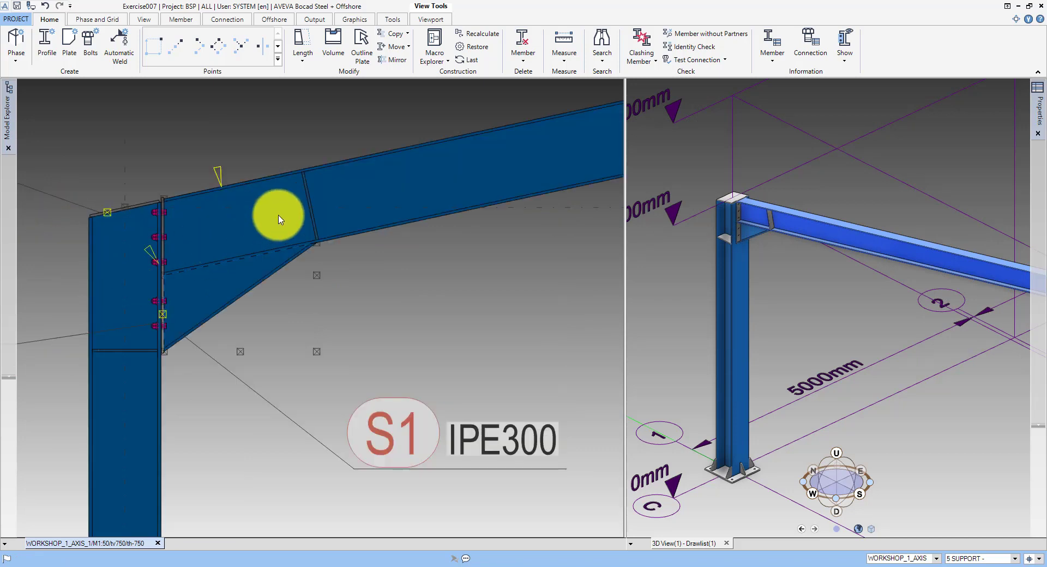
{"action": "left_click", "coordinate": [119, 41]}
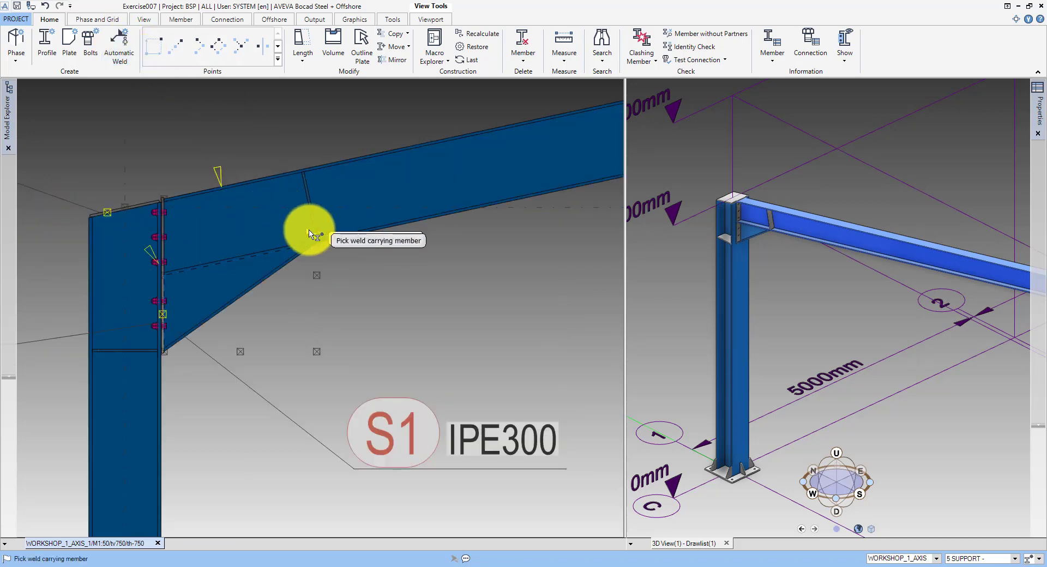
{"action": "left_click", "coordinate": [162, 197]}
{"action": "left_click", "coordinate": [245, 291]}
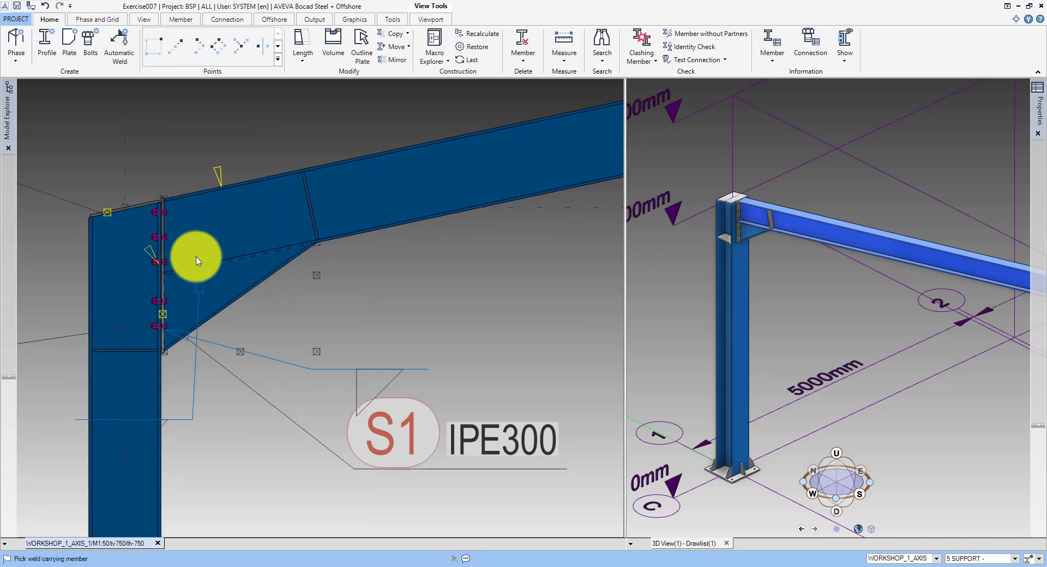
{"action": "left_click", "coordinate": [96, 233]}
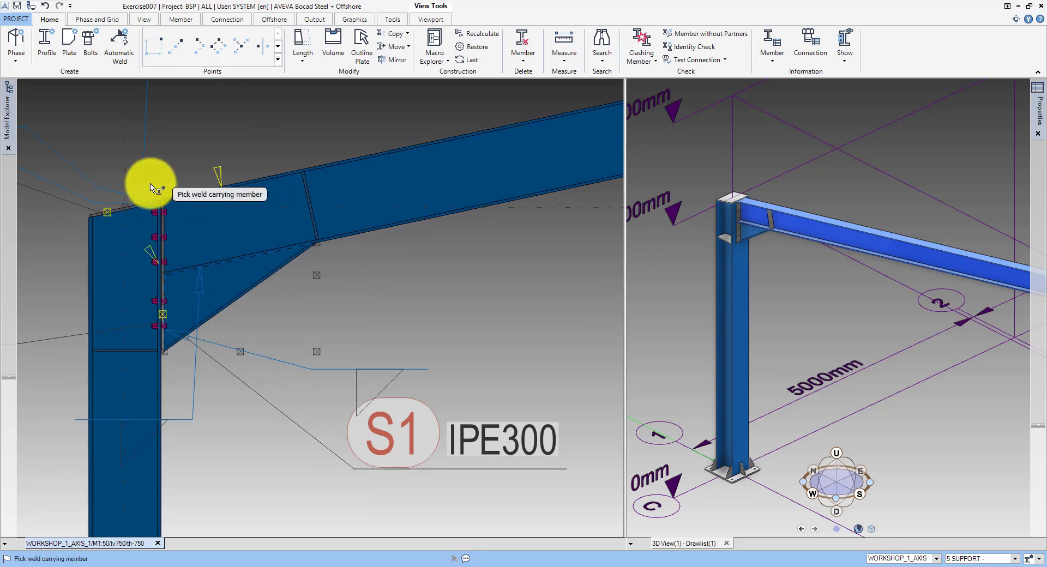